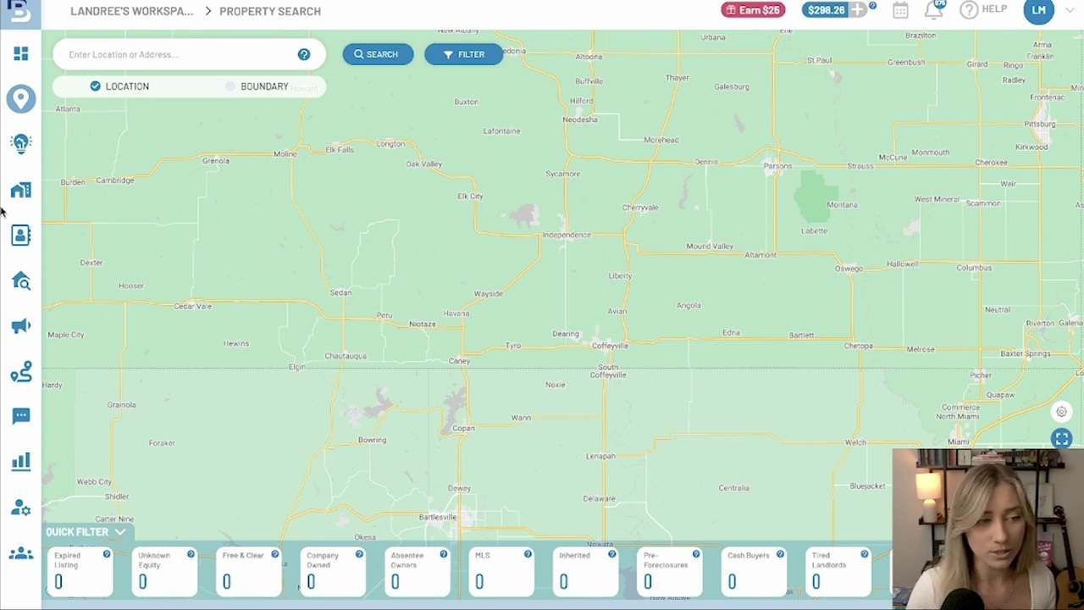
View the help Resource Center and close it again
mouse_move(23, 102)
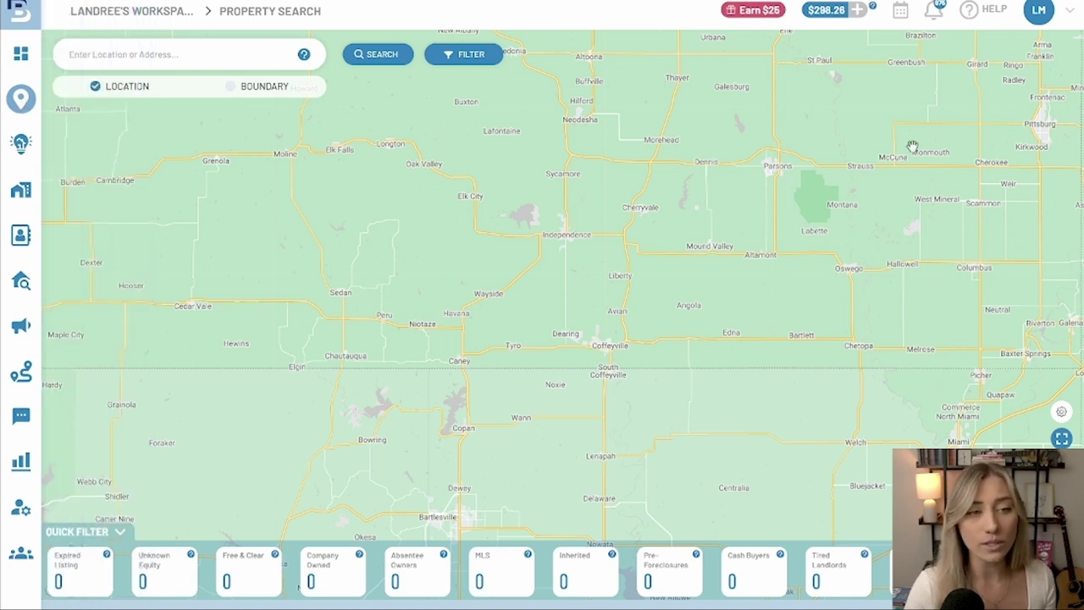
left_click(988, 11)
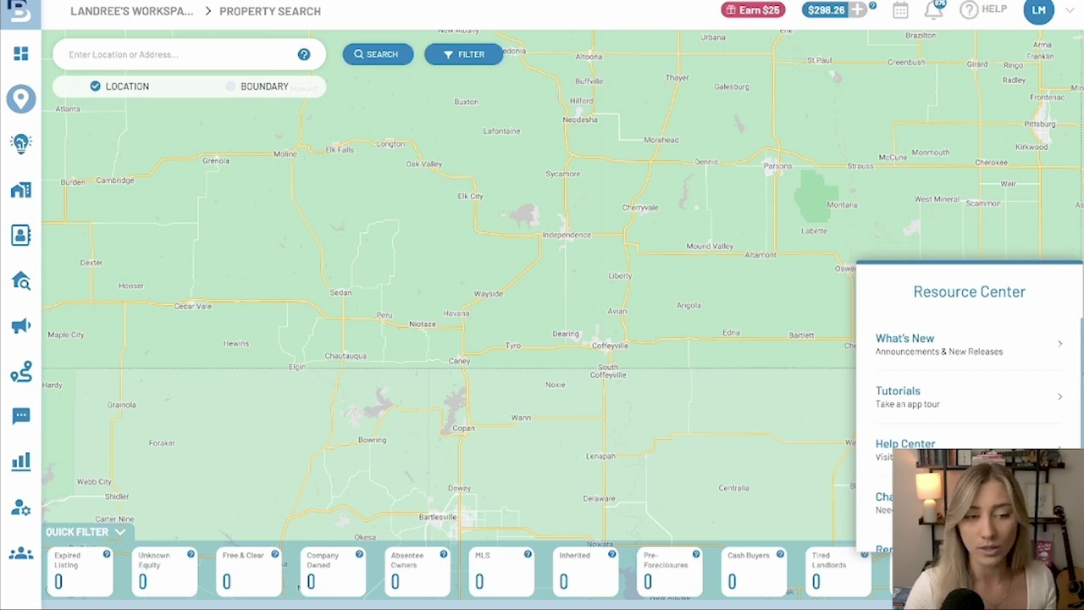
key("Escape")
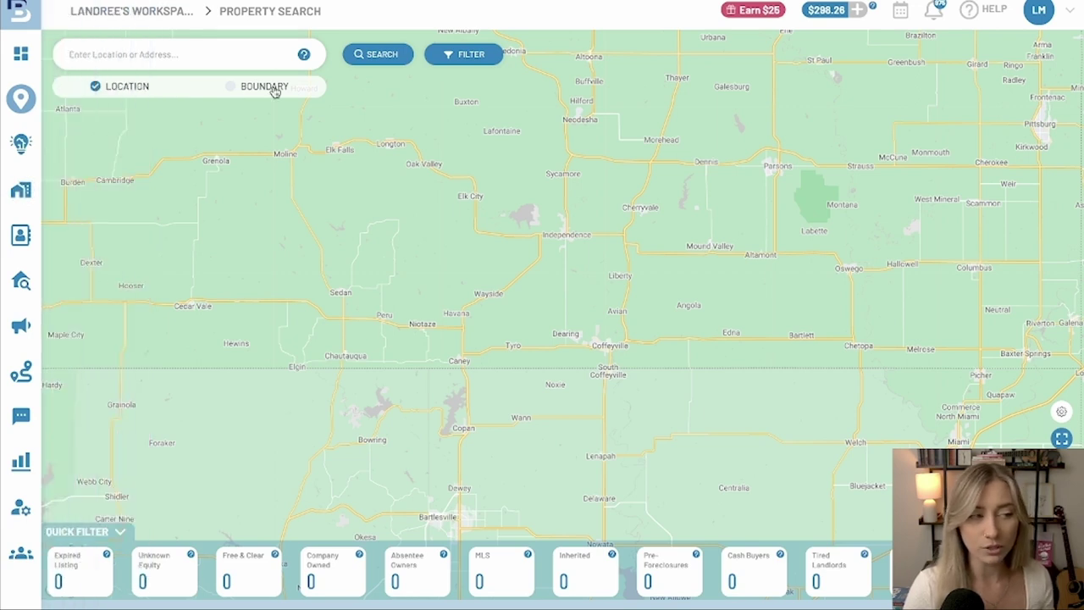
Search for properties in Chicago, IL, USA using the suggested location
left_click(192, 55)
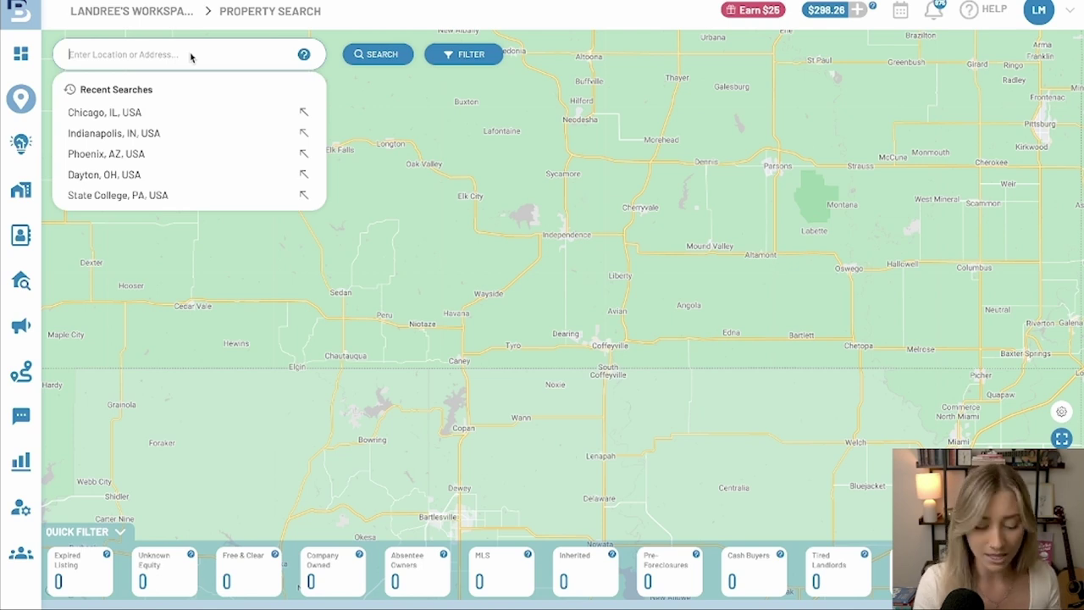
type("chci")
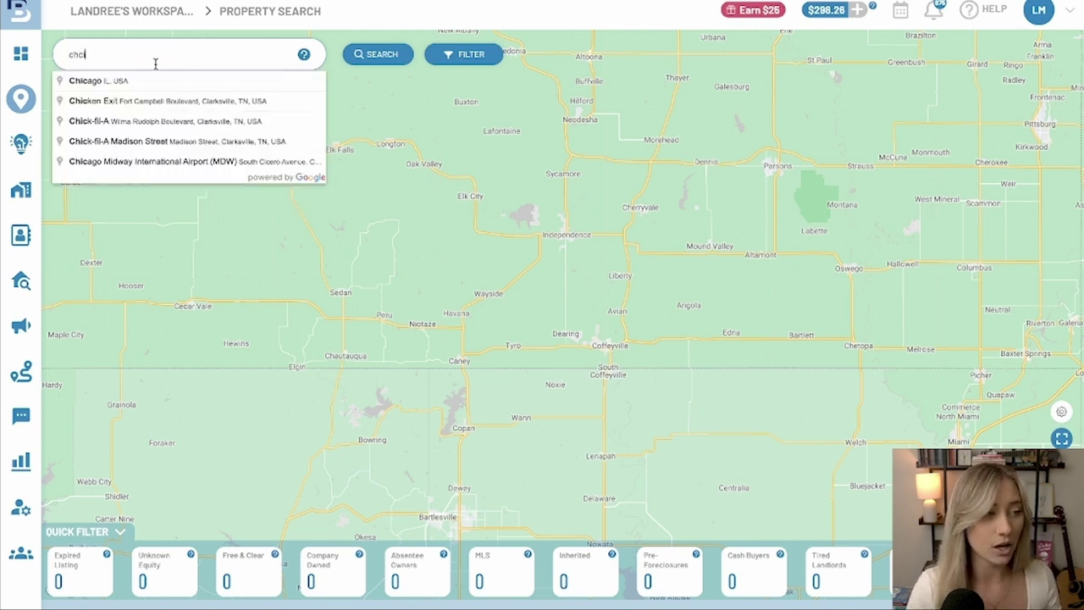
left_click(154, 83)
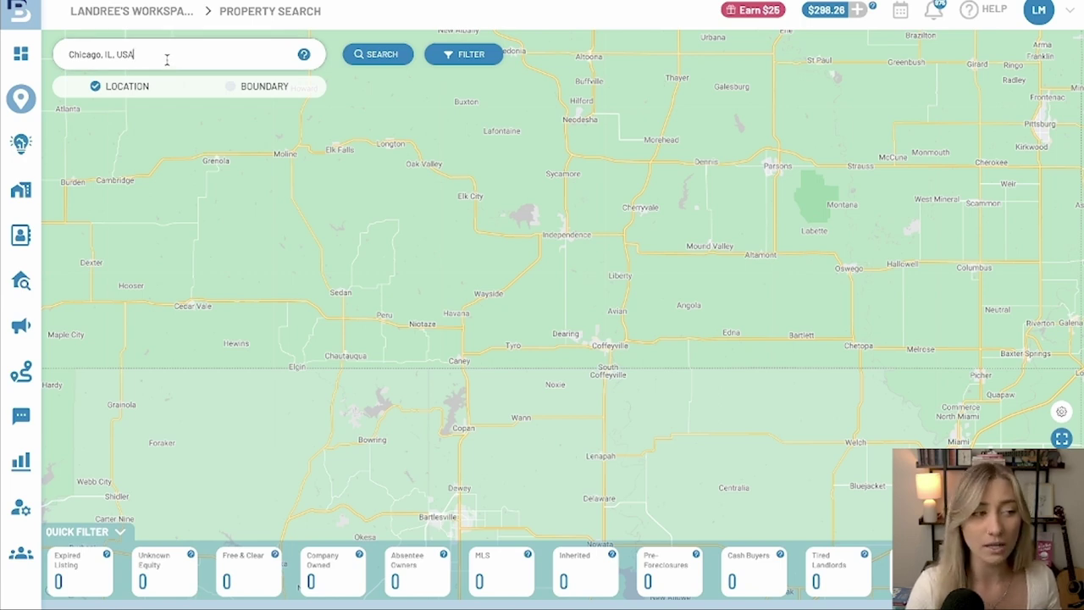
left_click(390, 56)
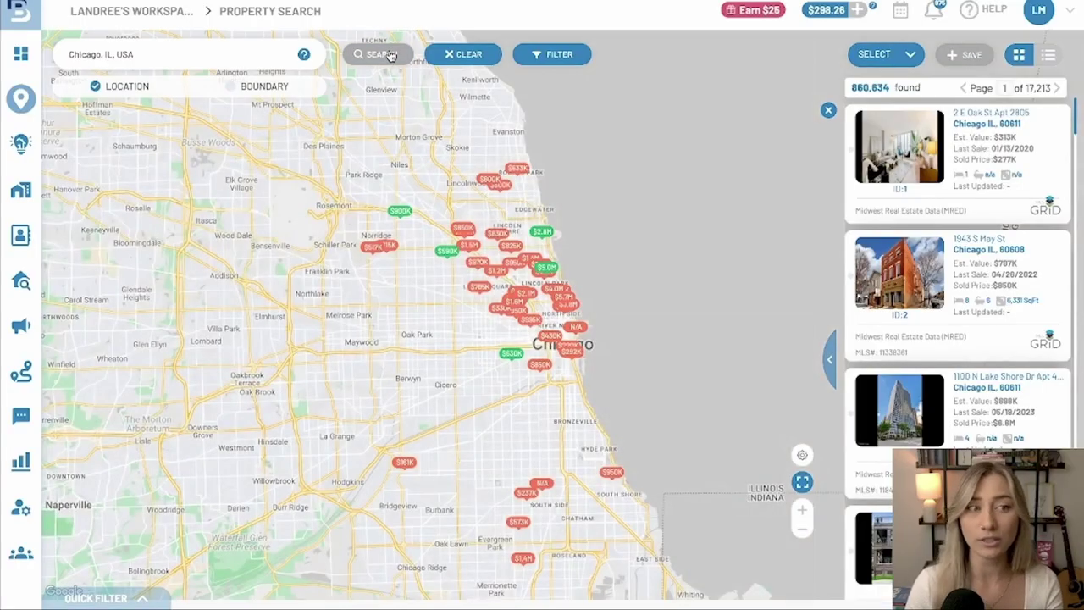
mouse_move(995, 277)
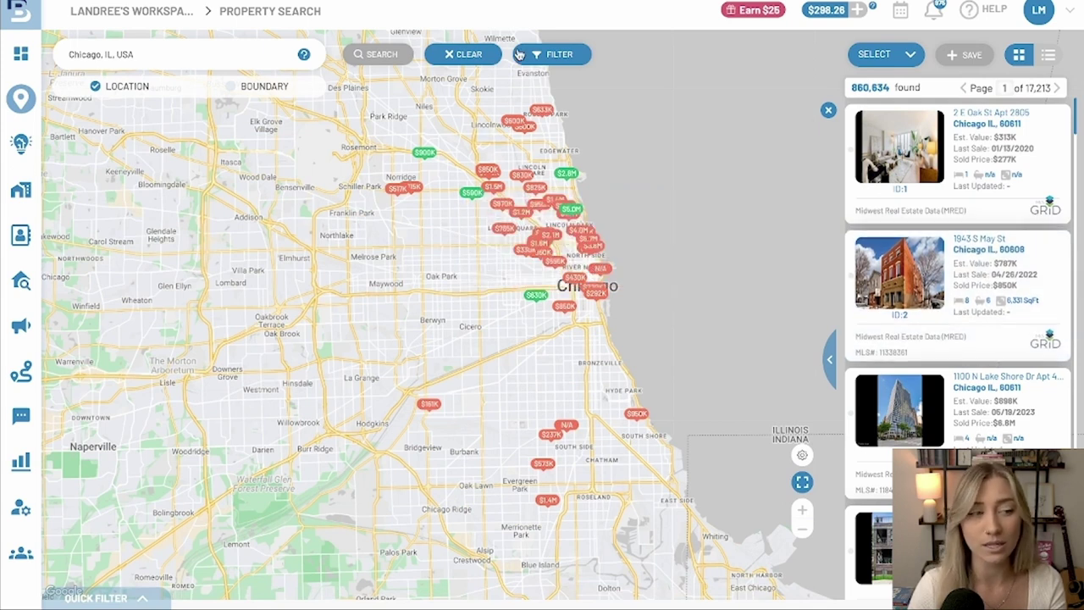
Open the advanced search options, choose the On Market strategy, and read the explanations for Spread ($) and (%) ARV
left_click(558, 58)
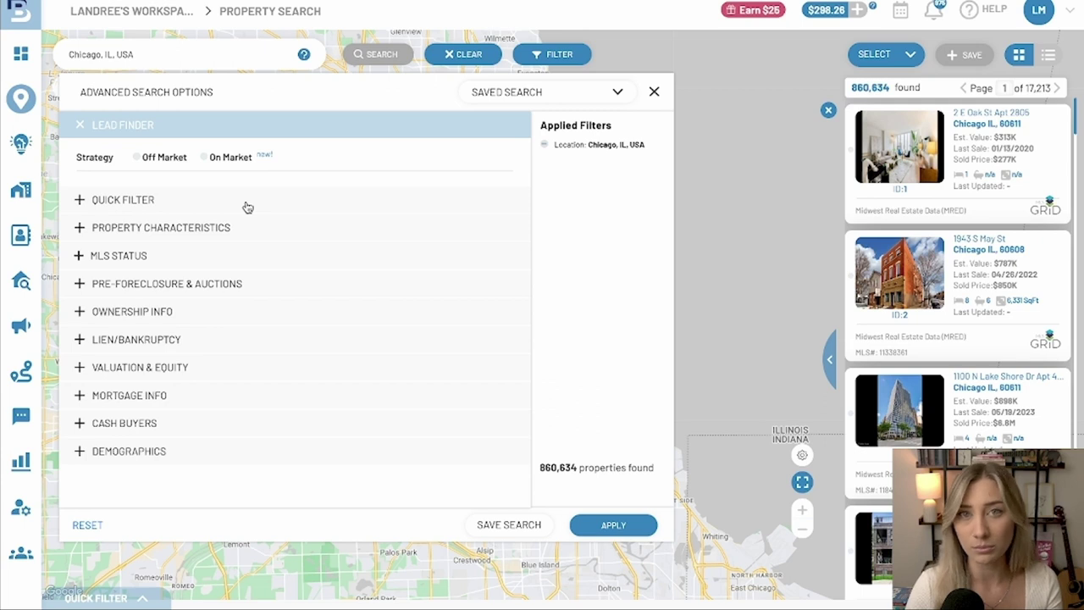
left_click(228, 159)
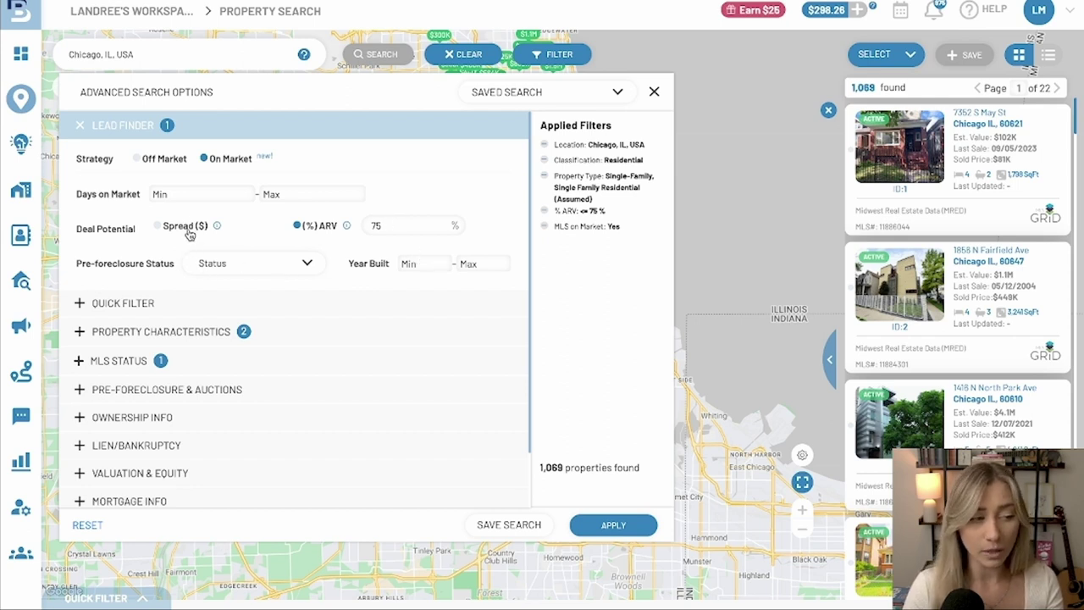
mouse_move(217, 227)
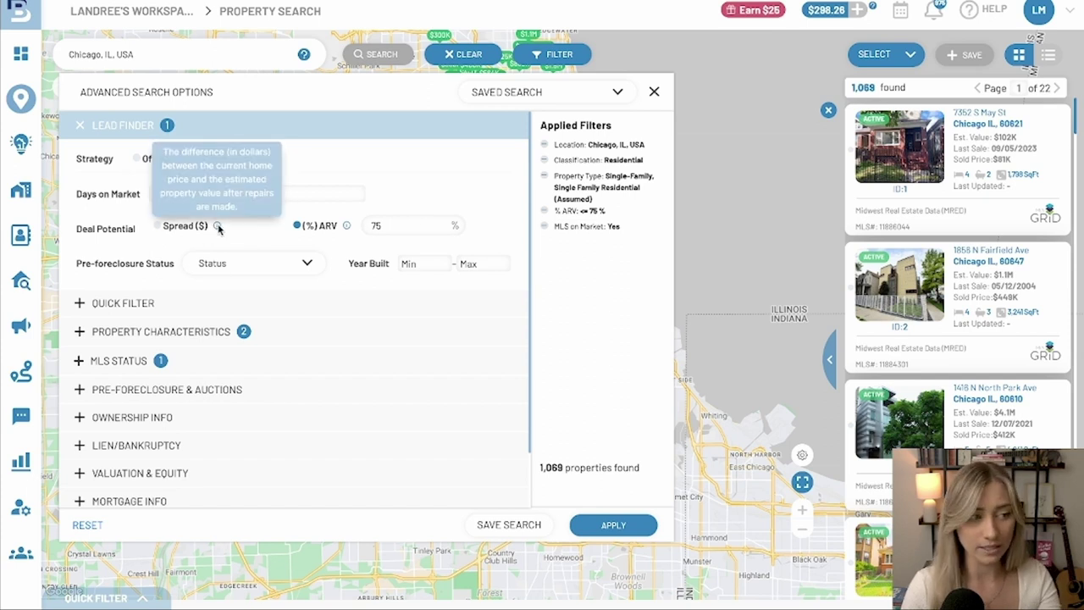
mouse_move(345, 228)
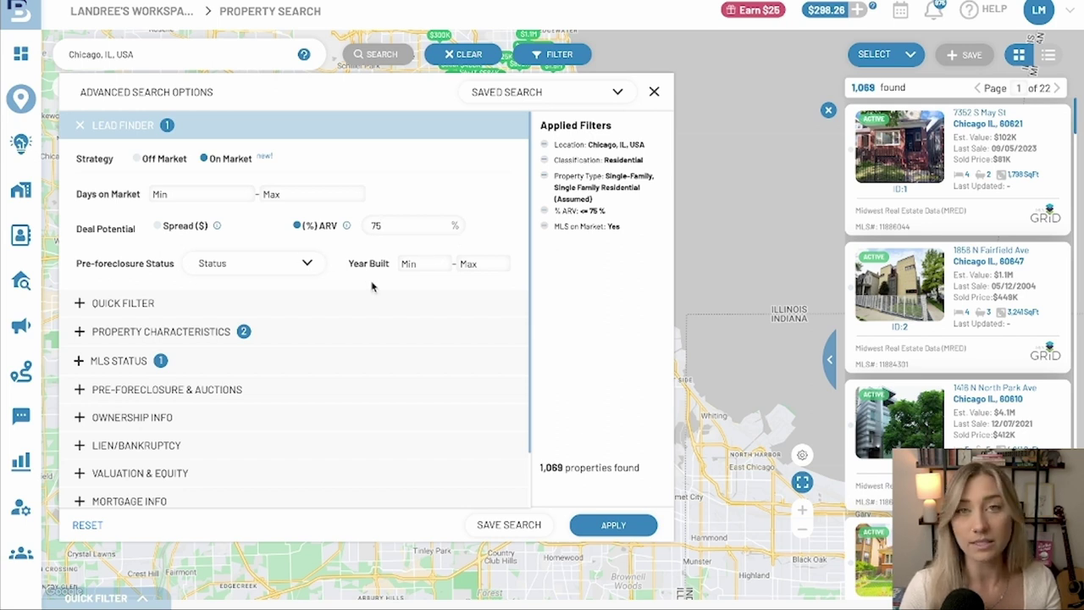
Switch the strategy to Off Market and add the Absentee Owner and Property Vacant quick filters
left_click(165, 163)
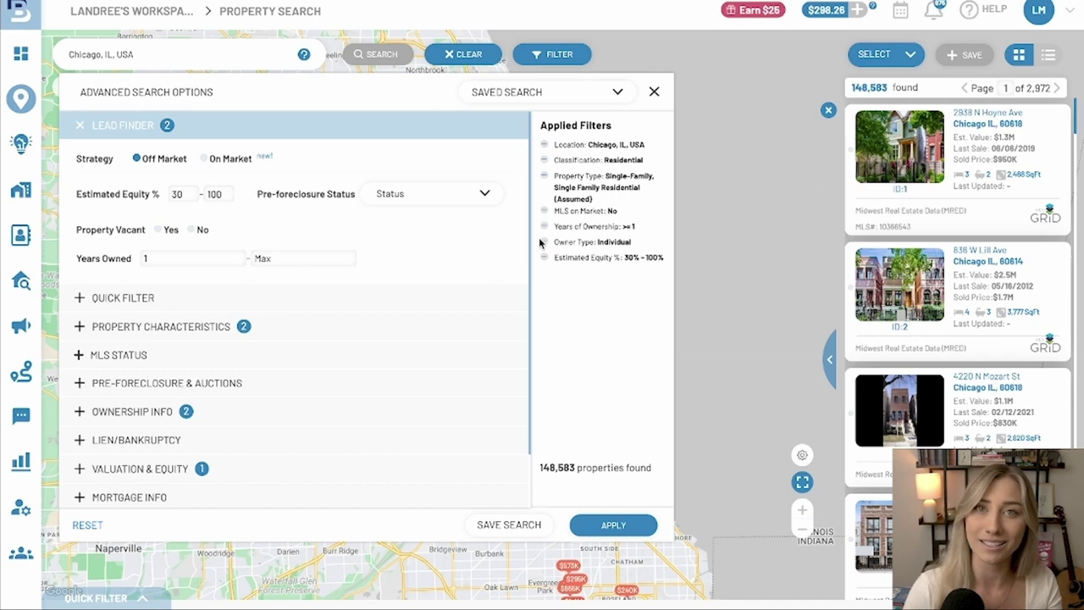
left_click(199, 308)
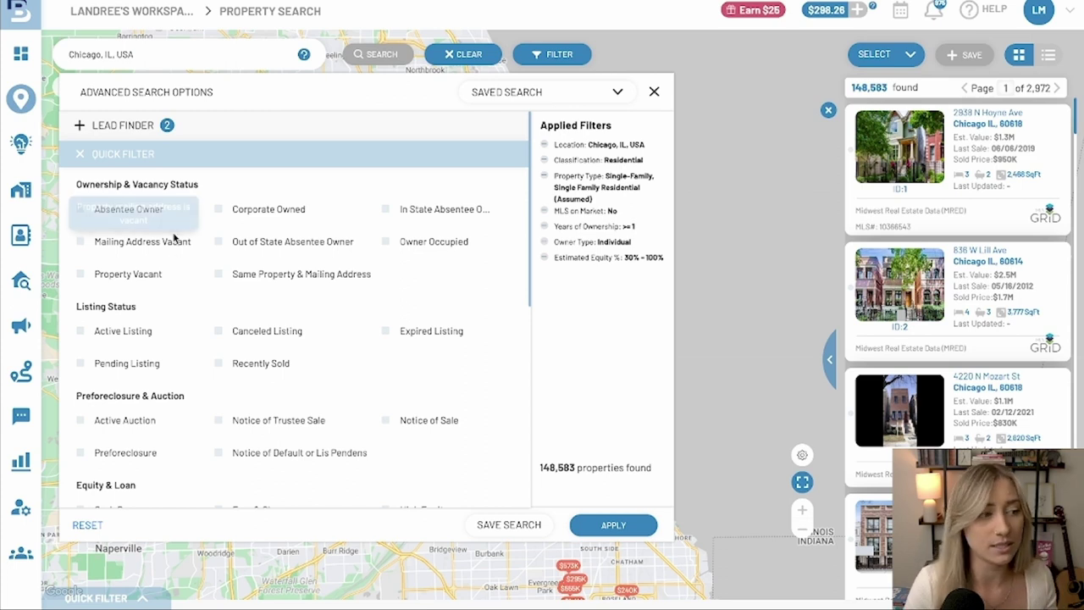
left_click(141, 211)
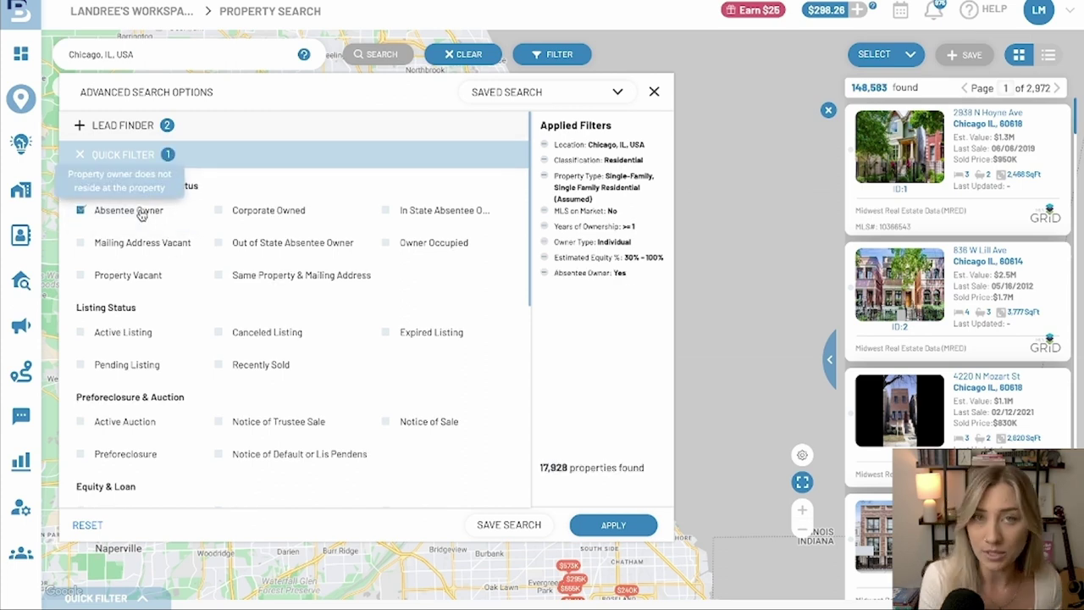
left_click(136, 275)
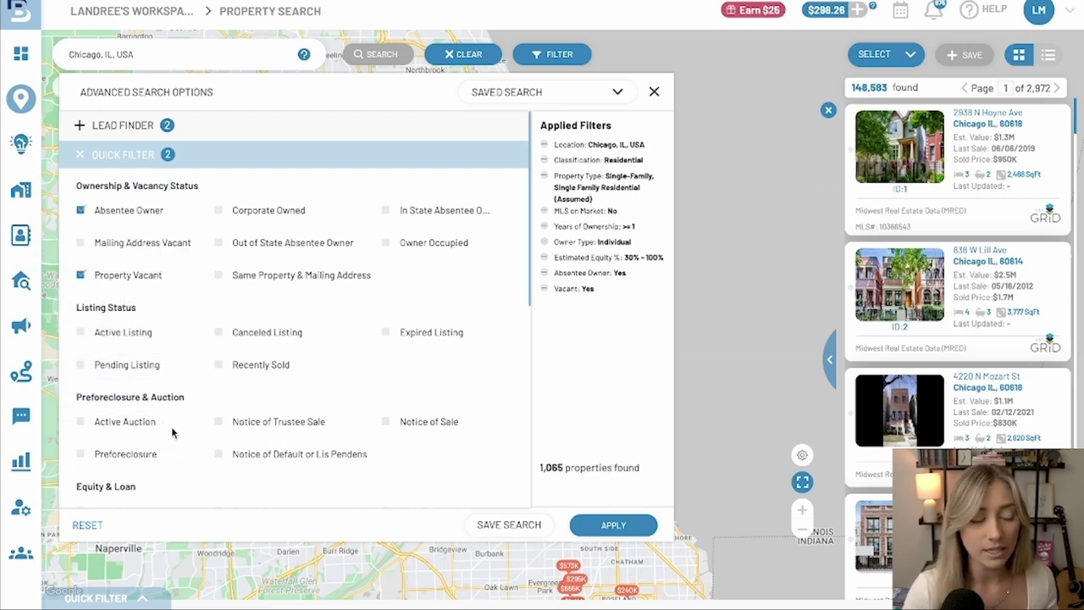
Look through the remaining quick filters, including the preforeclosure, equity and loan options, and read the Inherited description
scroll(172, 433, "down", 1)
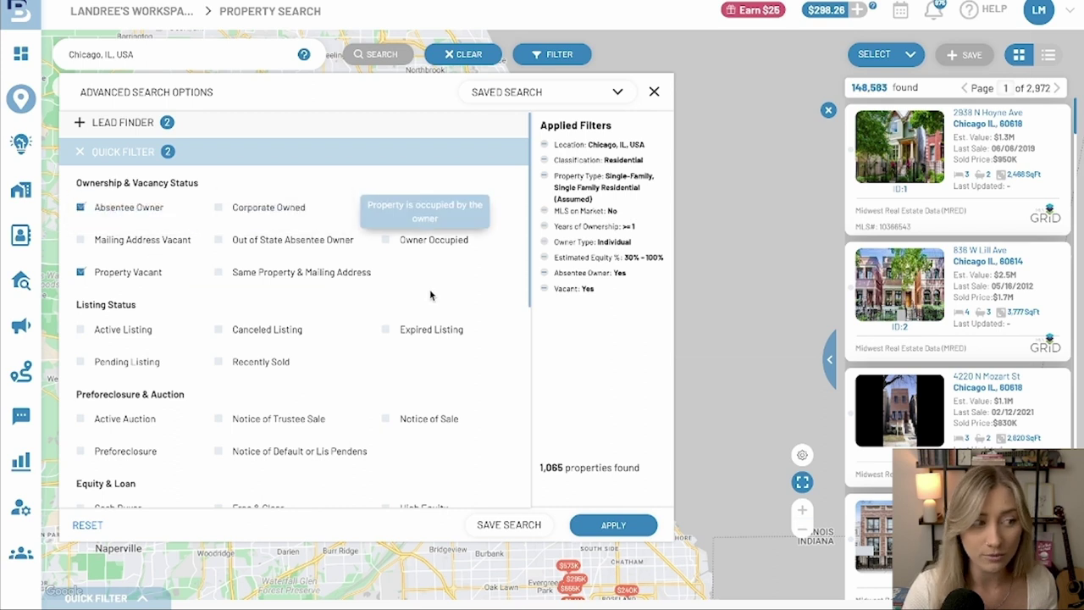
scroll(376, 423, "down", 1)
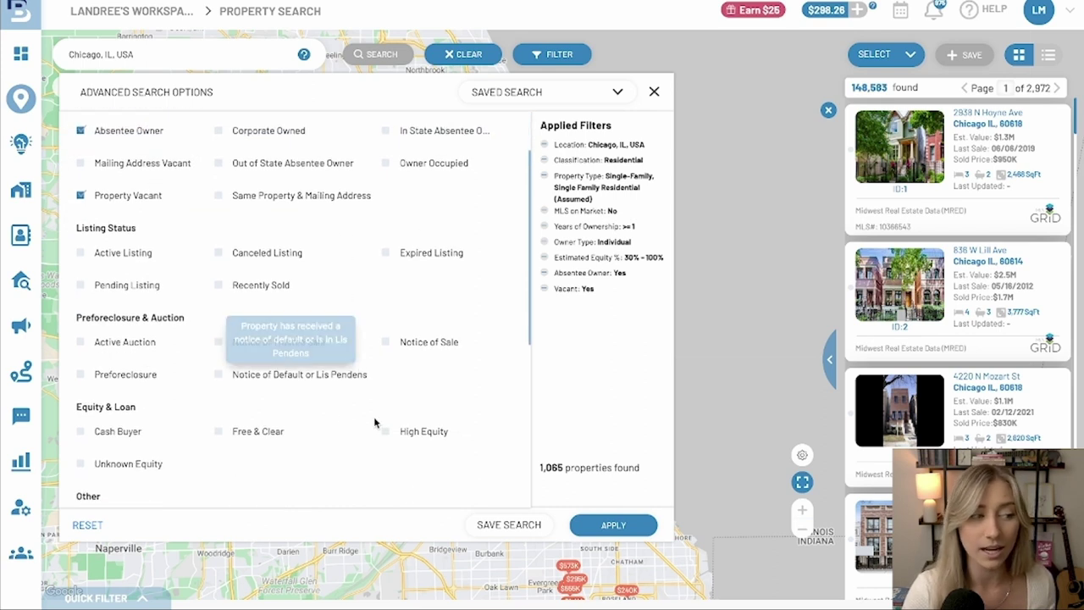
scroll(410, 407, "down", 2)
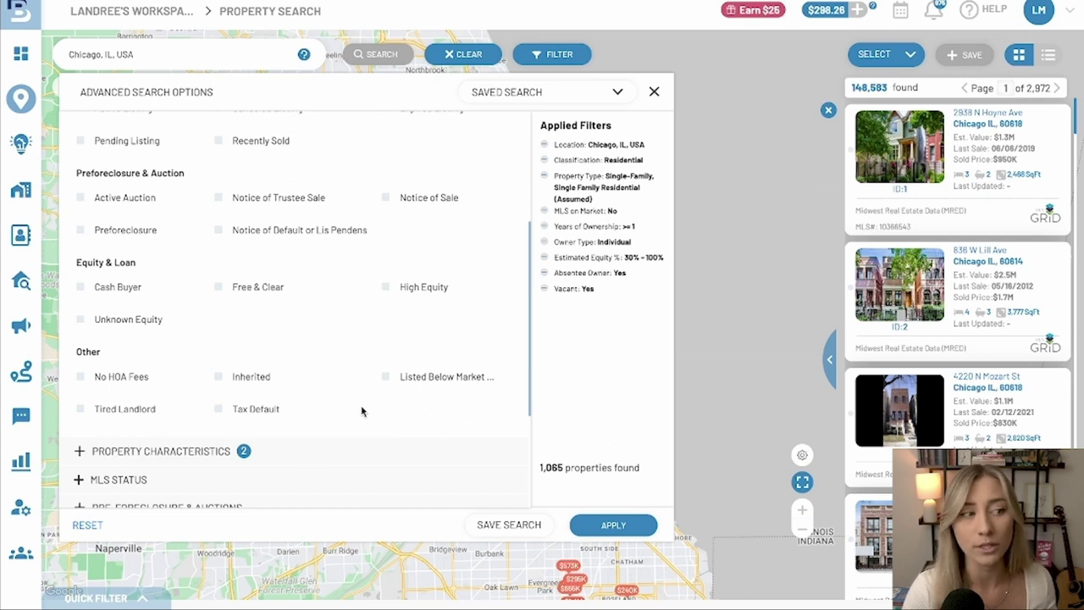
scroll(355, 382, "up", 1)
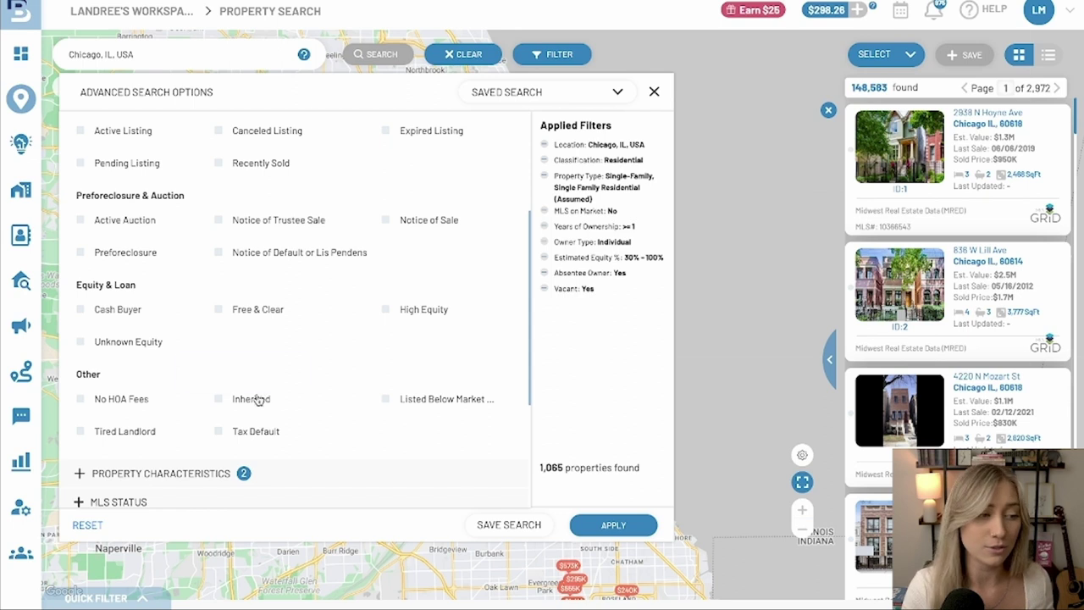
mouse_move(260, 405)
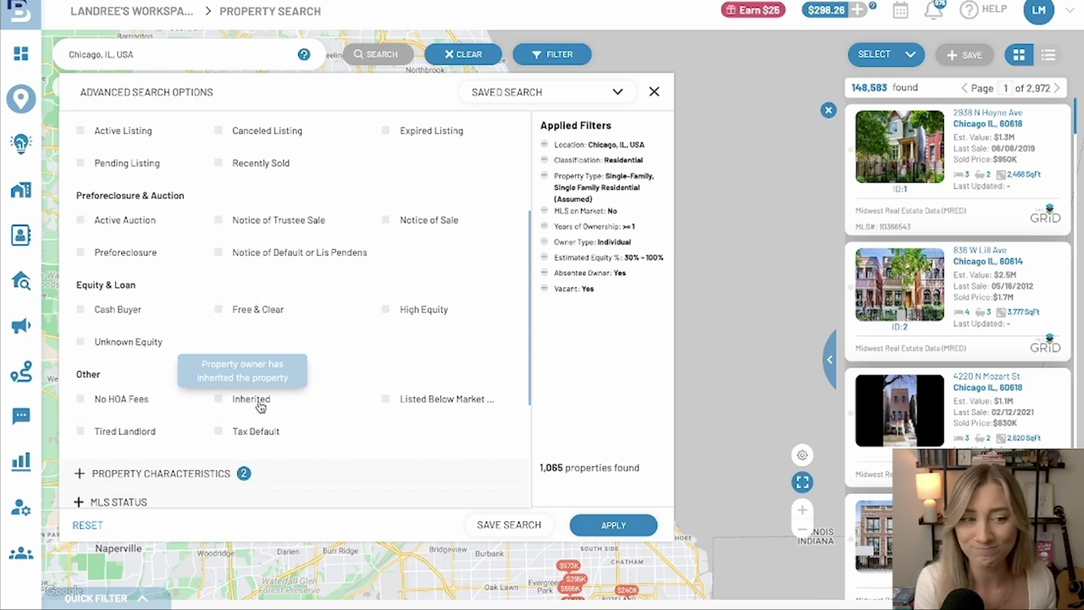
scroll(260, 407, "up", 5)
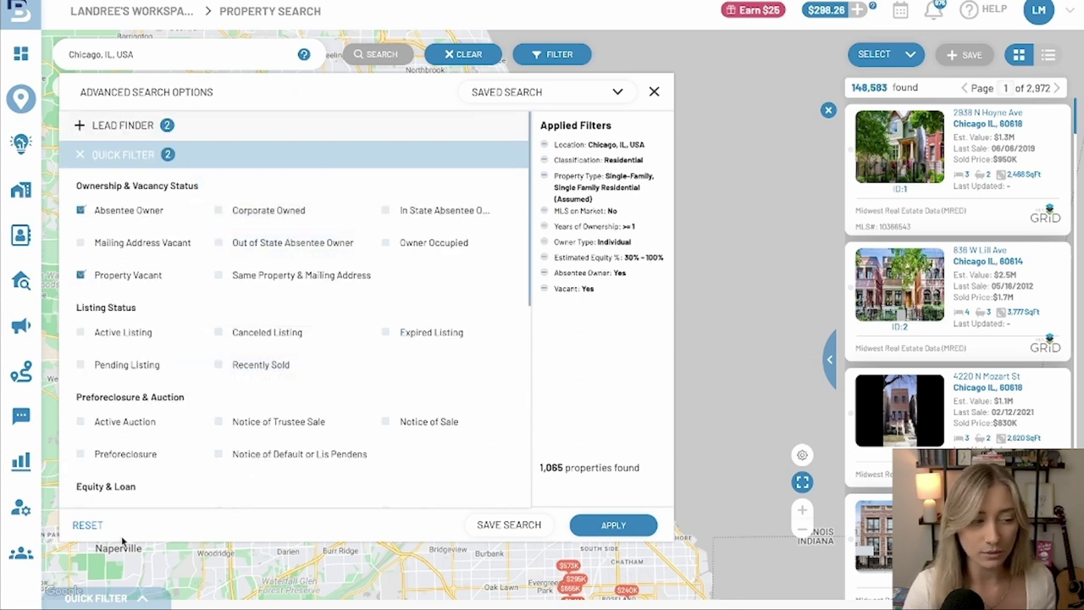
Reset the advanced search filters and choose the On Market strategy in Lead Finder
left_click(85, 526)
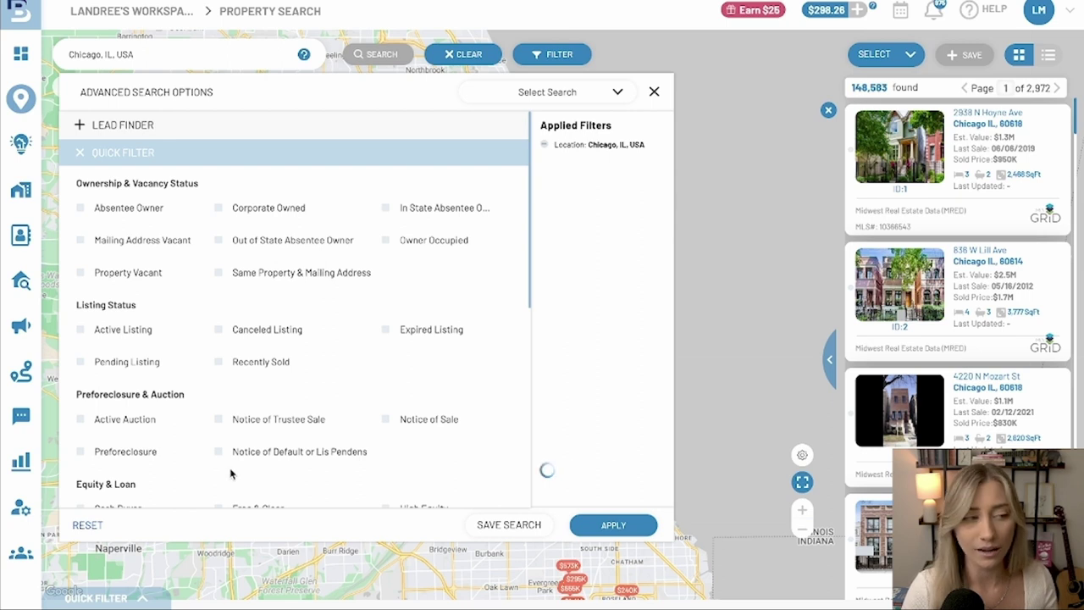
left_click(245, 131)
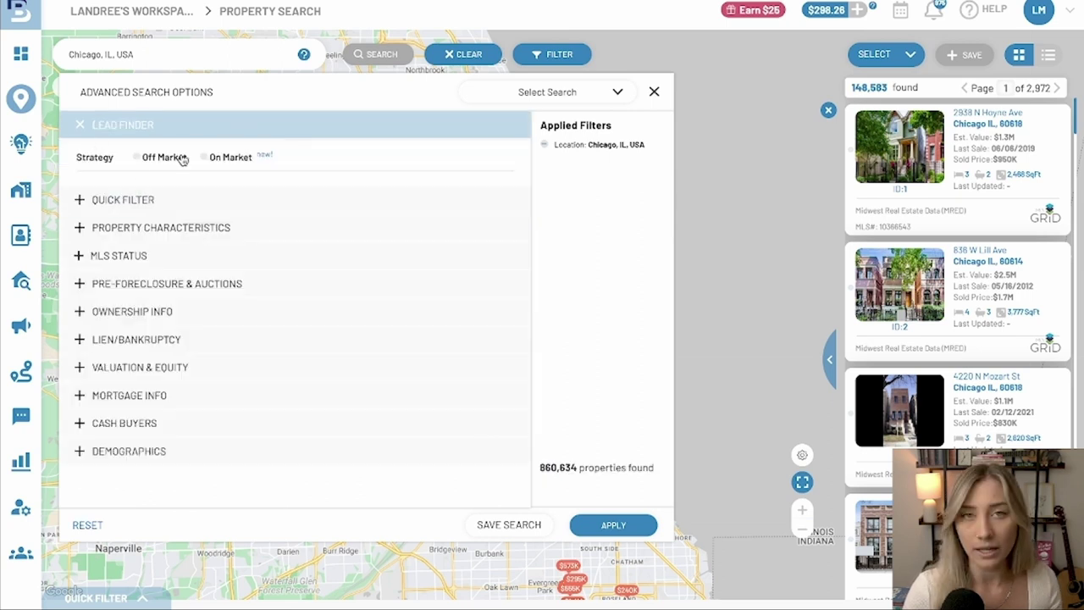
left_click(228, 158)
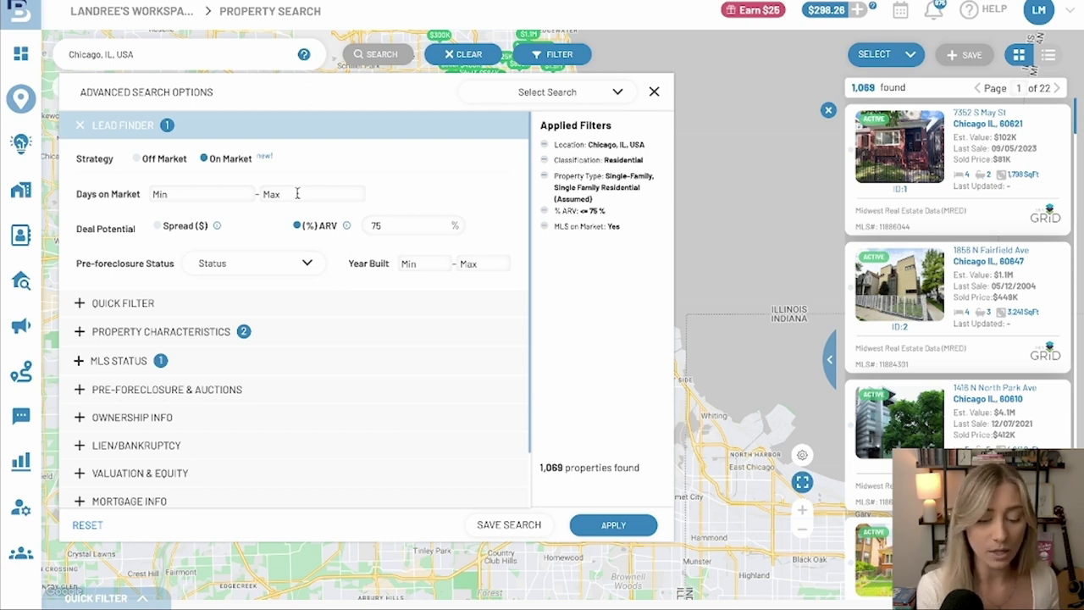
Try a days-on-market maximum of 2 and a minimum of 90, clearing each value again
left_click(297, 194)
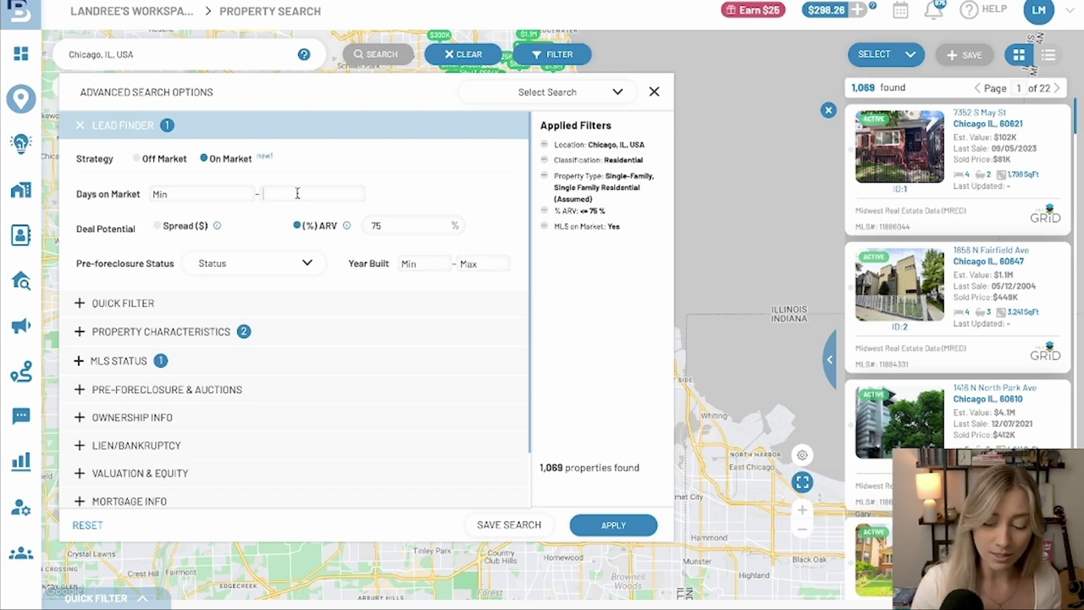
type("2")
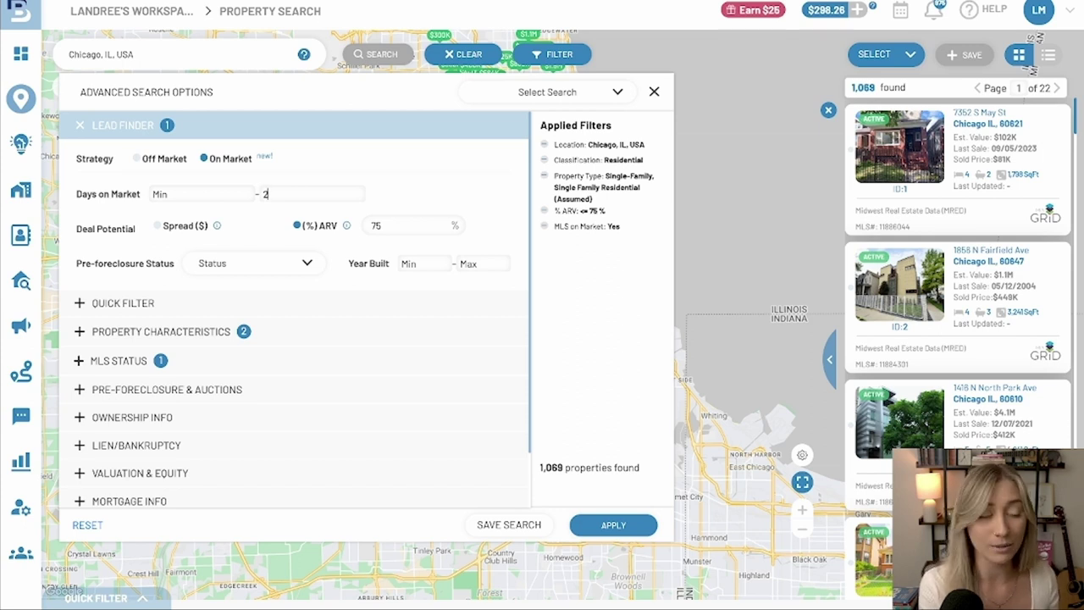
key("BackSpace")
left_click(219, 192)
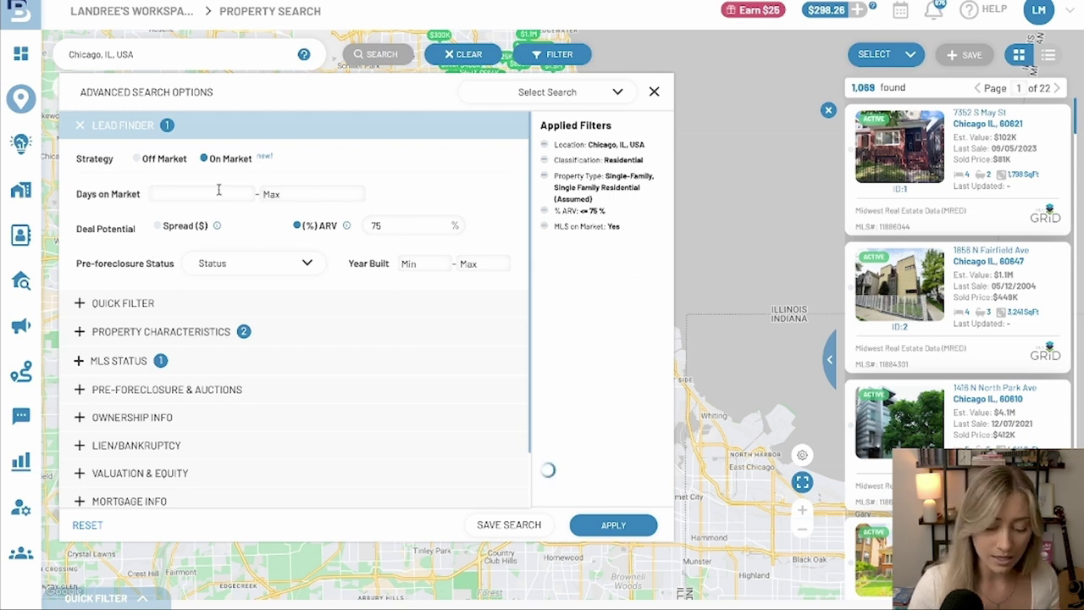
type("90")
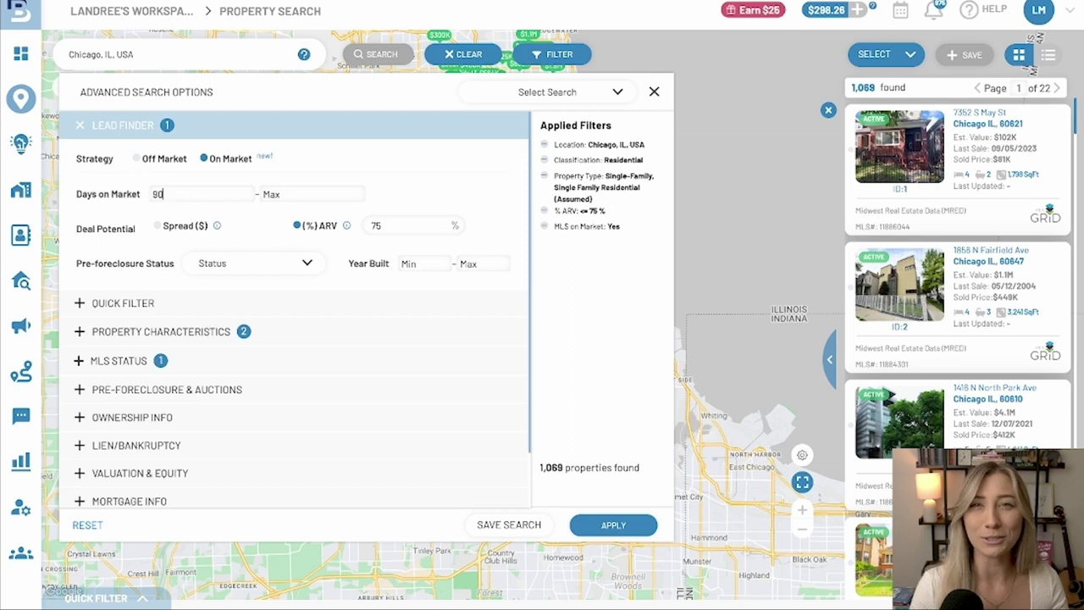
left_click_drag(175, 195, 123, 197)
key("BackSpace")
Set the maximum days on market to 2
left_click(303, 193)
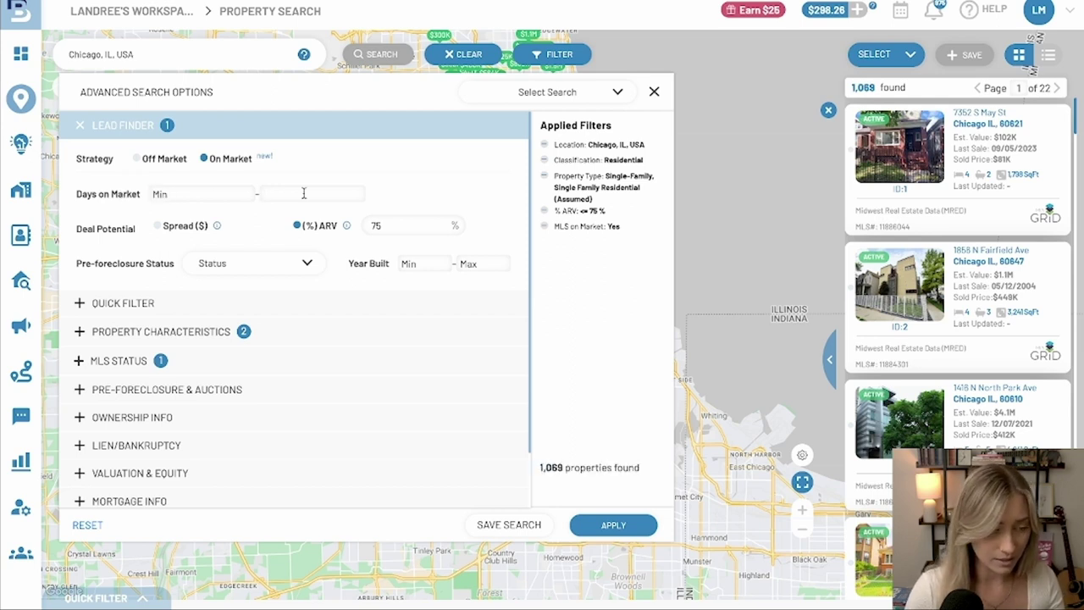
type("2")
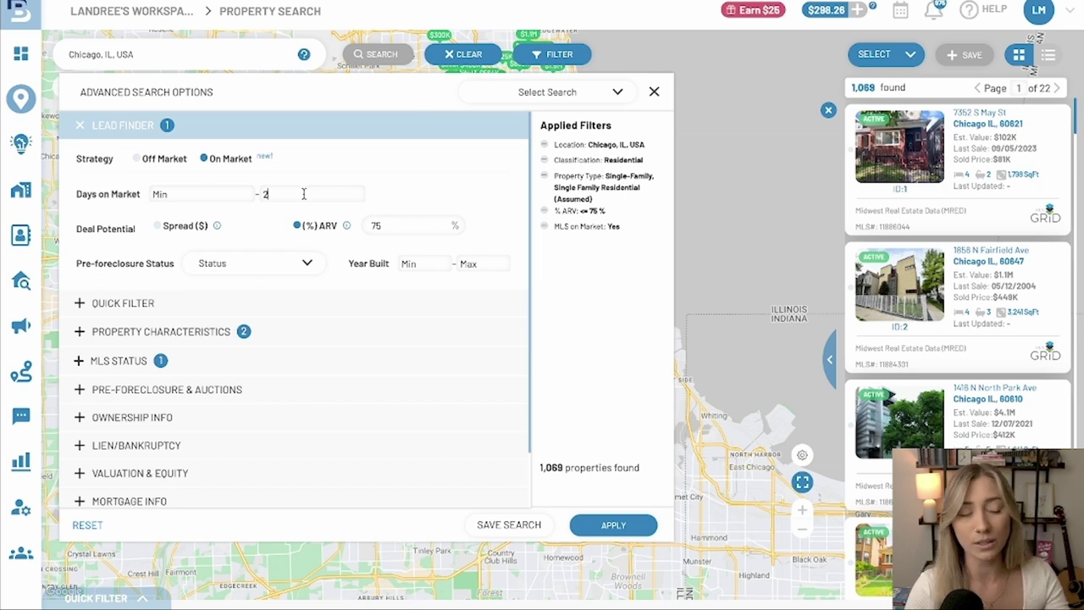
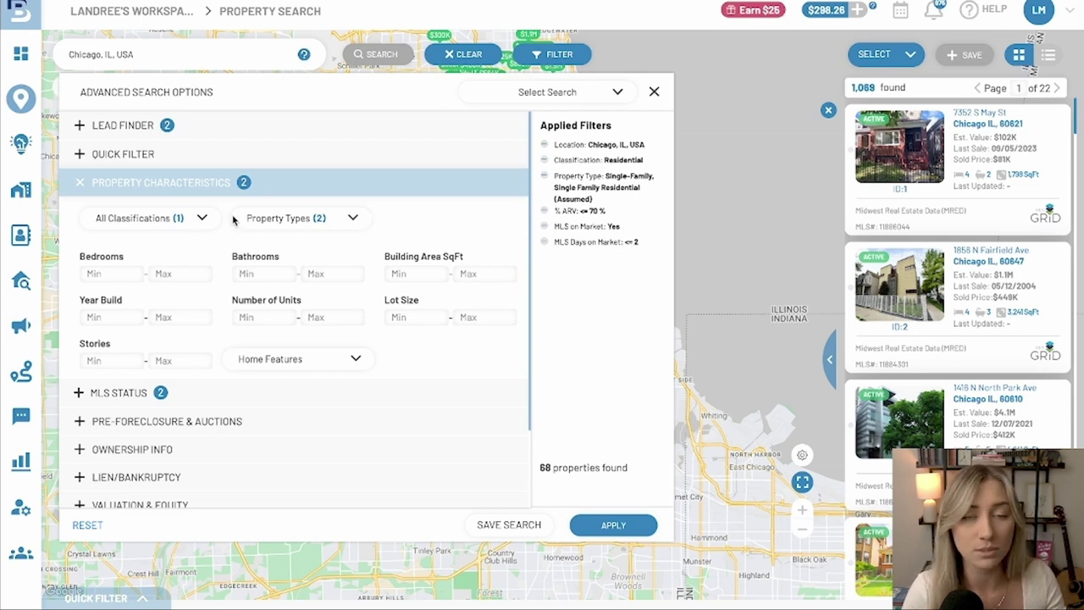
Look through the available property types under Property Characteristics and close the list without changing the selection
left_click(273, 222)
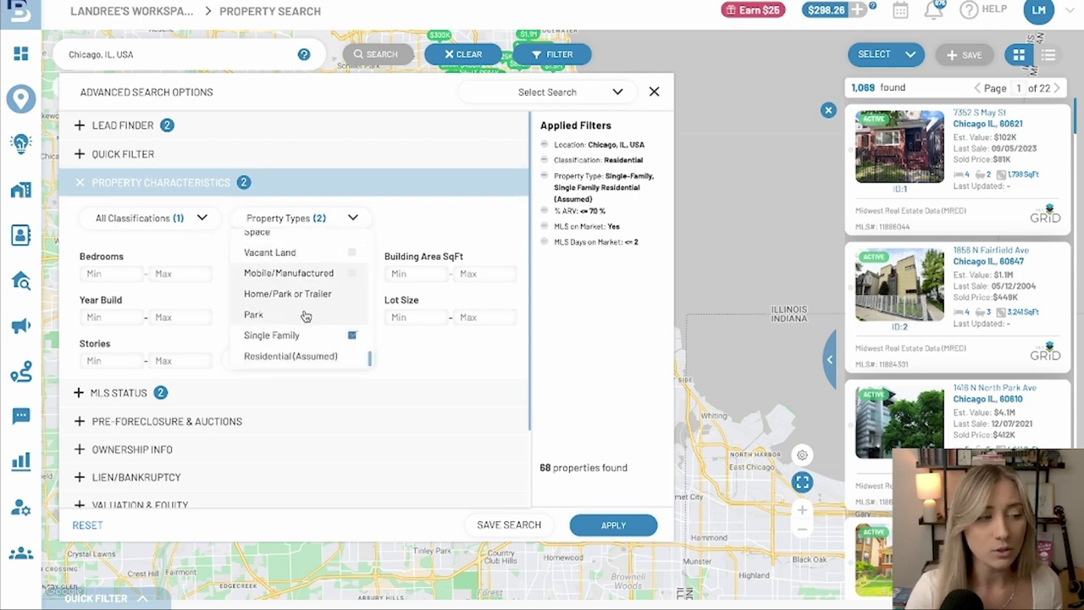
scroll(326, 283, "up", 10)
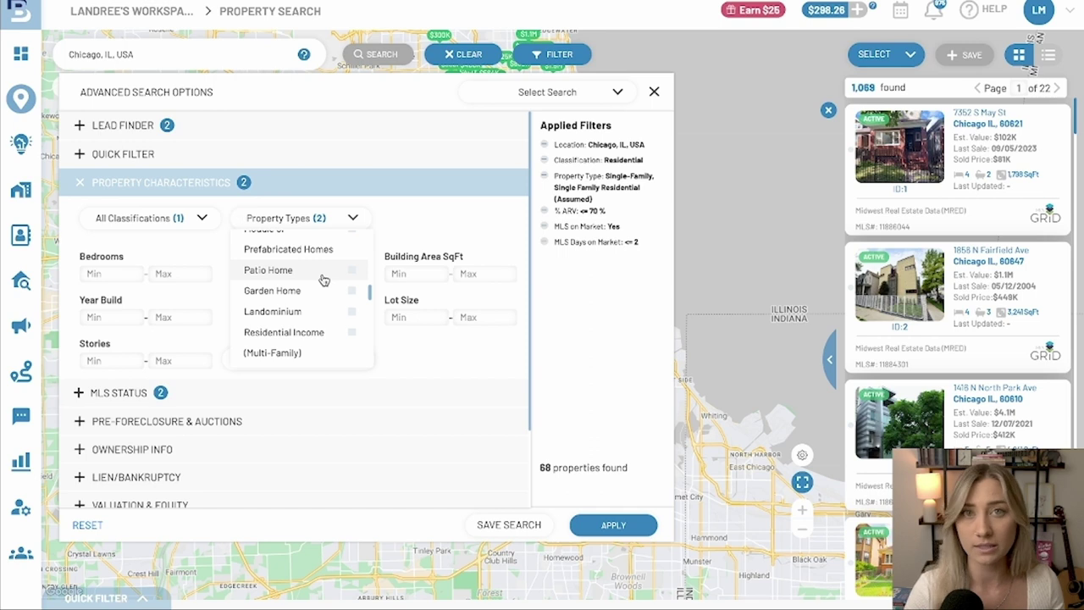
left_click(404, 217)
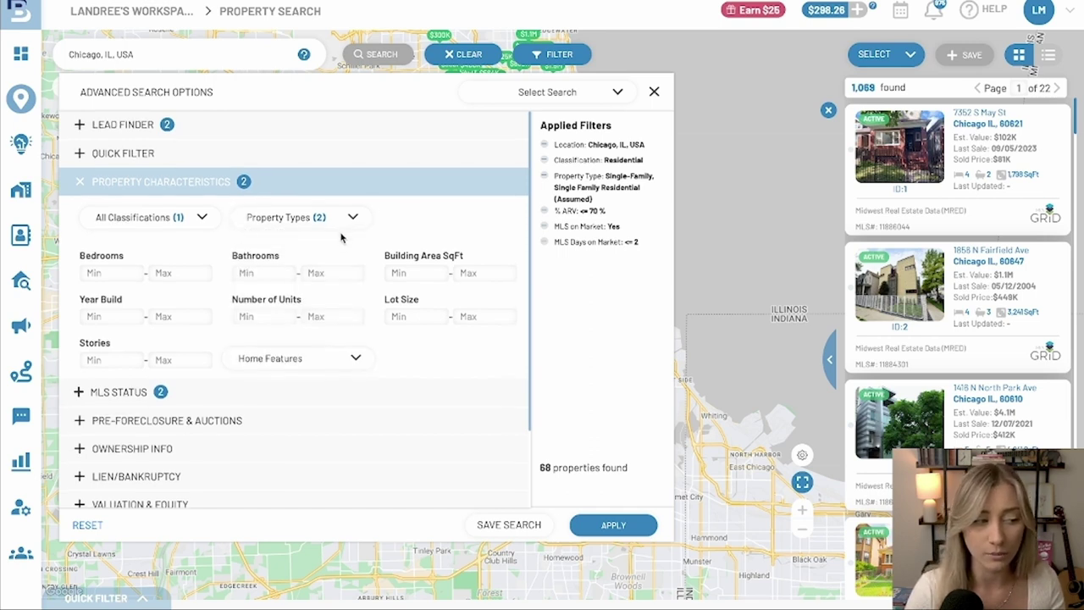
Restrict the MLS Status filter to Active listings and check the updated number of matching properties
scroll(398, 358, "down", 1)
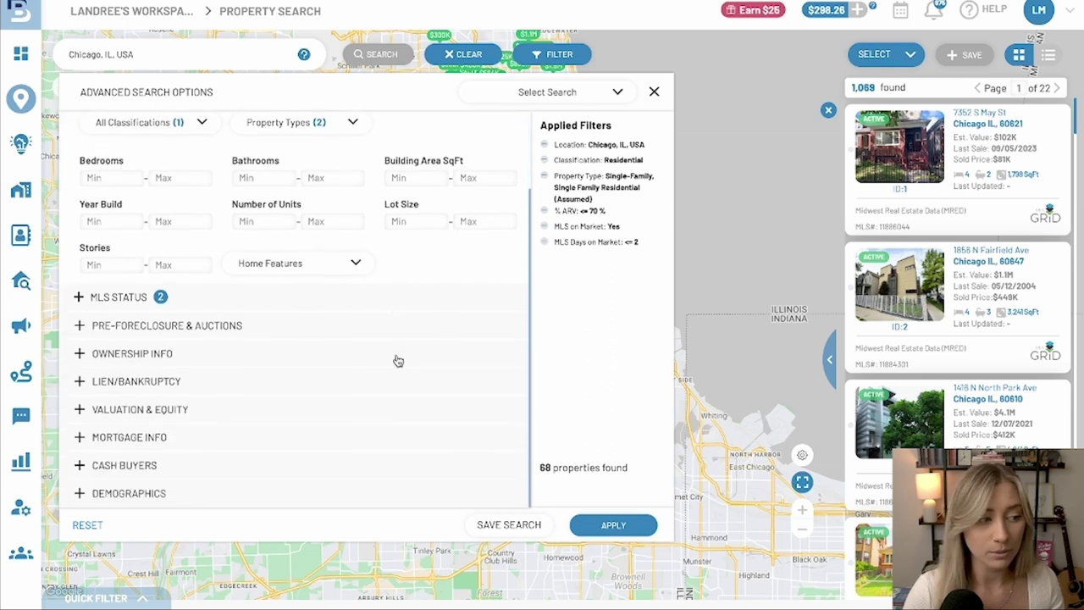
left_click(272, 302)
scroll(161, 161, "up", 1)
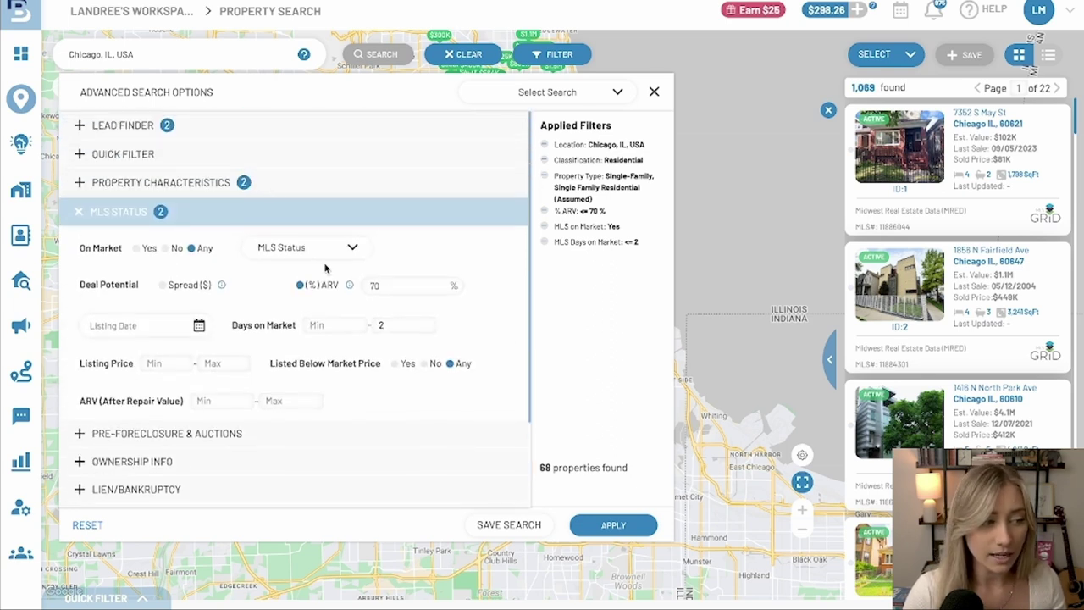
left_click(315, 248)
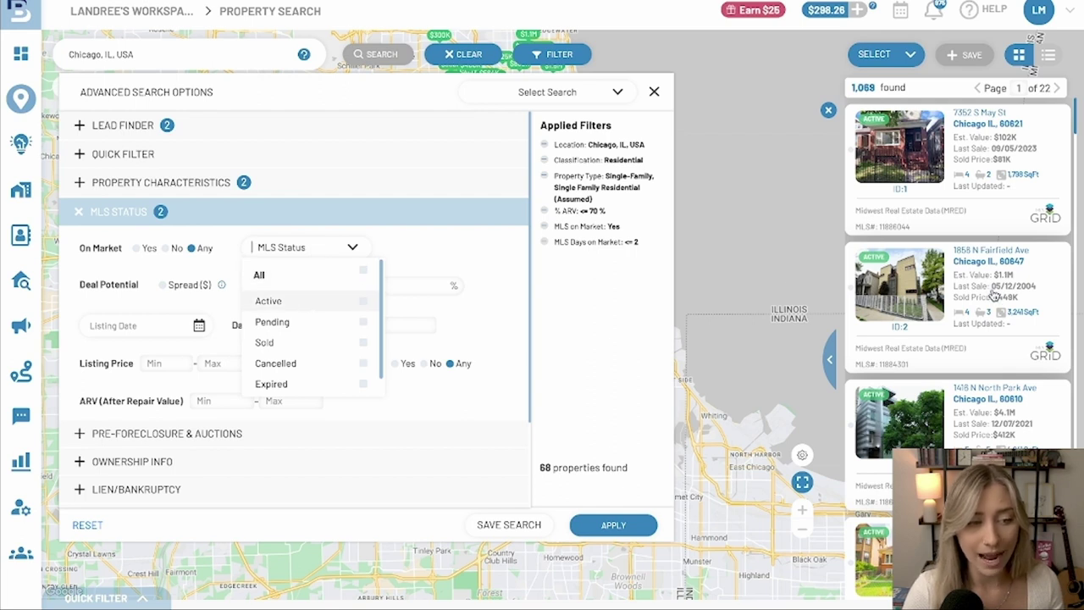
scroll(995, 298, "down", 3)
scroll(996, 299, "down", 5)
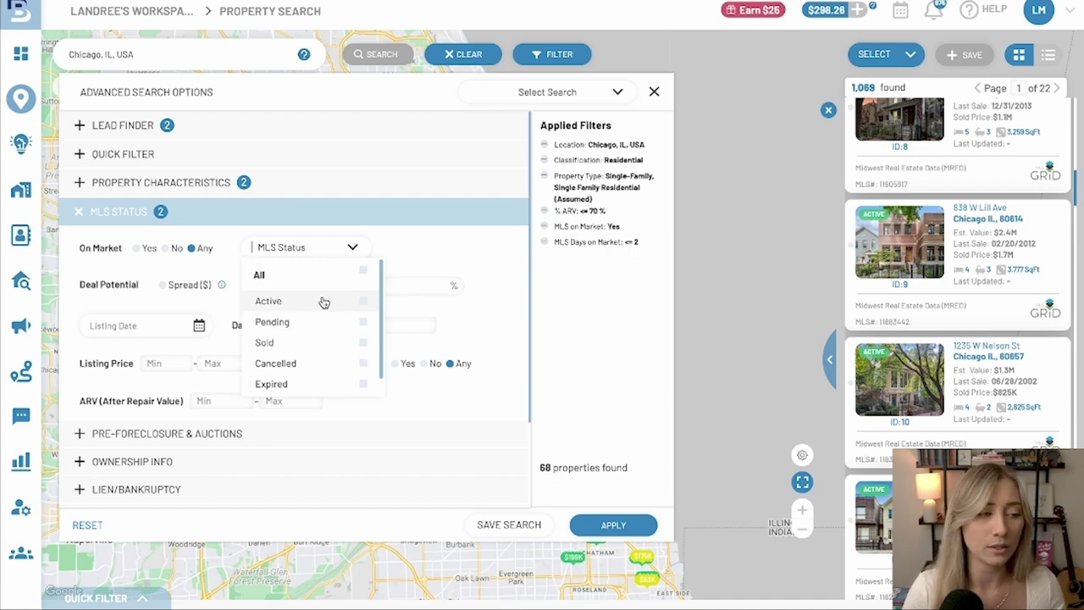
left_click(323, 302)
left_click(492, 299)
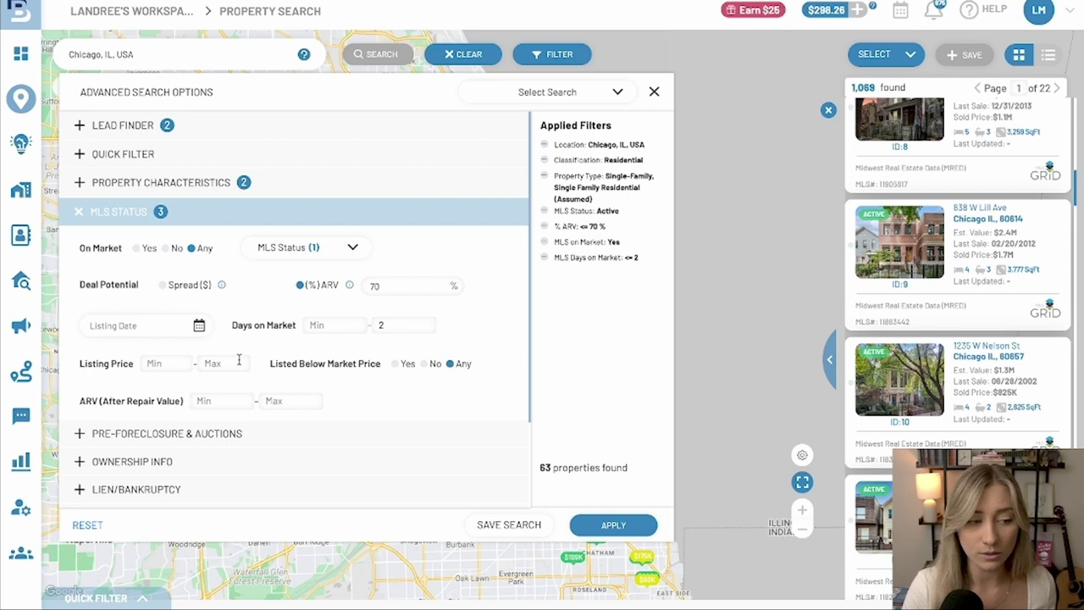
left_click_drag(635, 471, 539, 467)
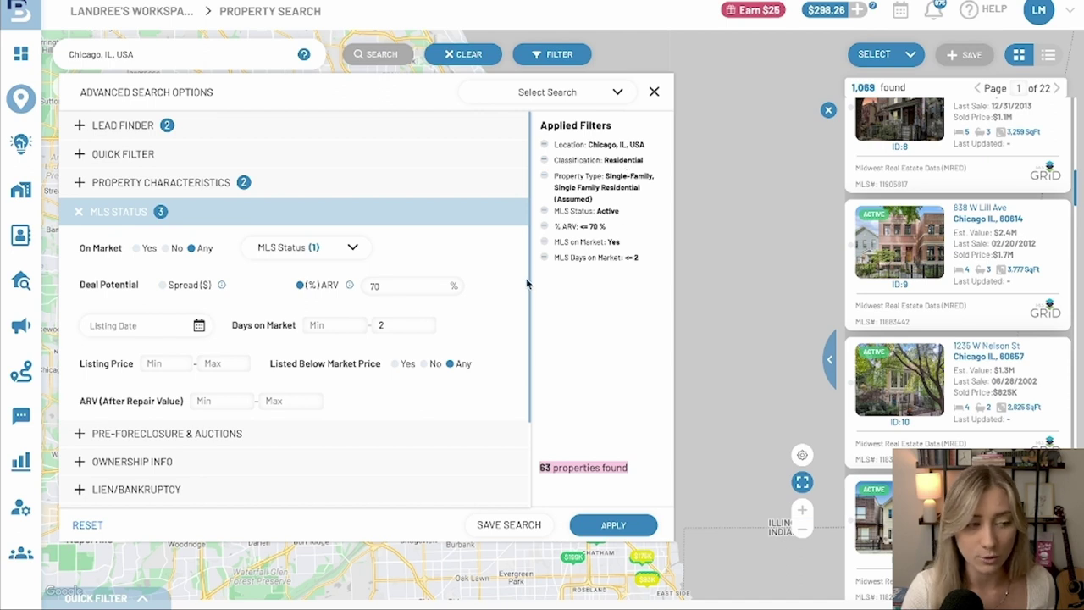
left_click(223, 362)
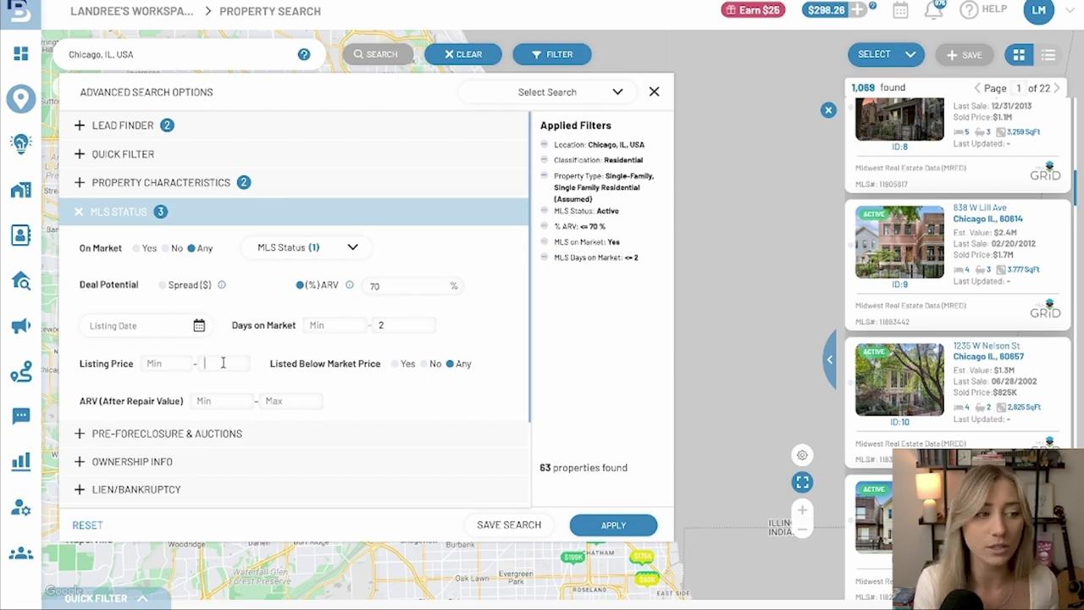
left_click(206, 461)
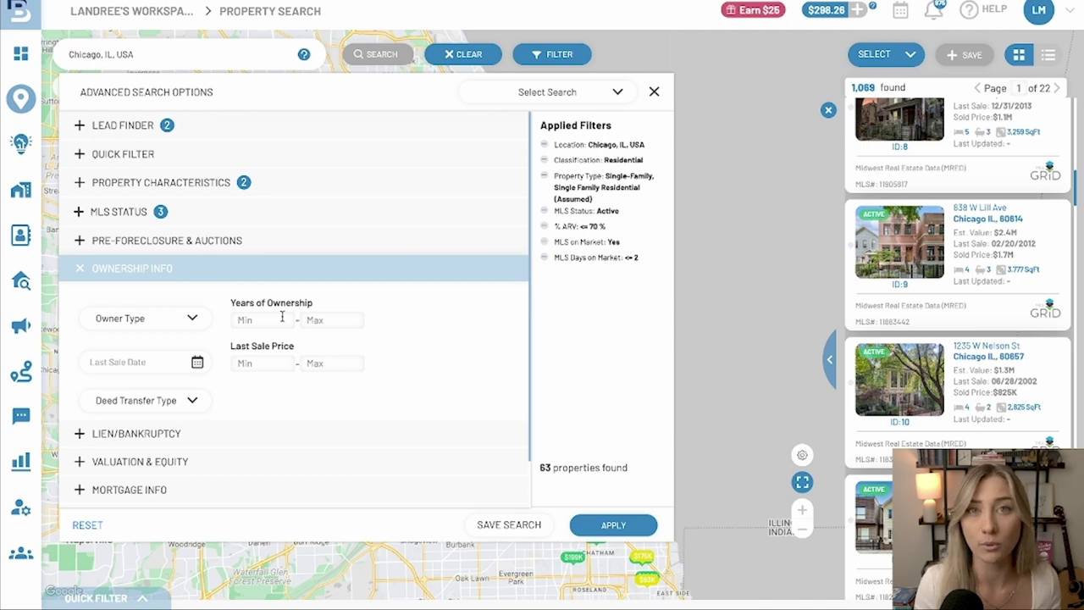
left_click(118, 211)
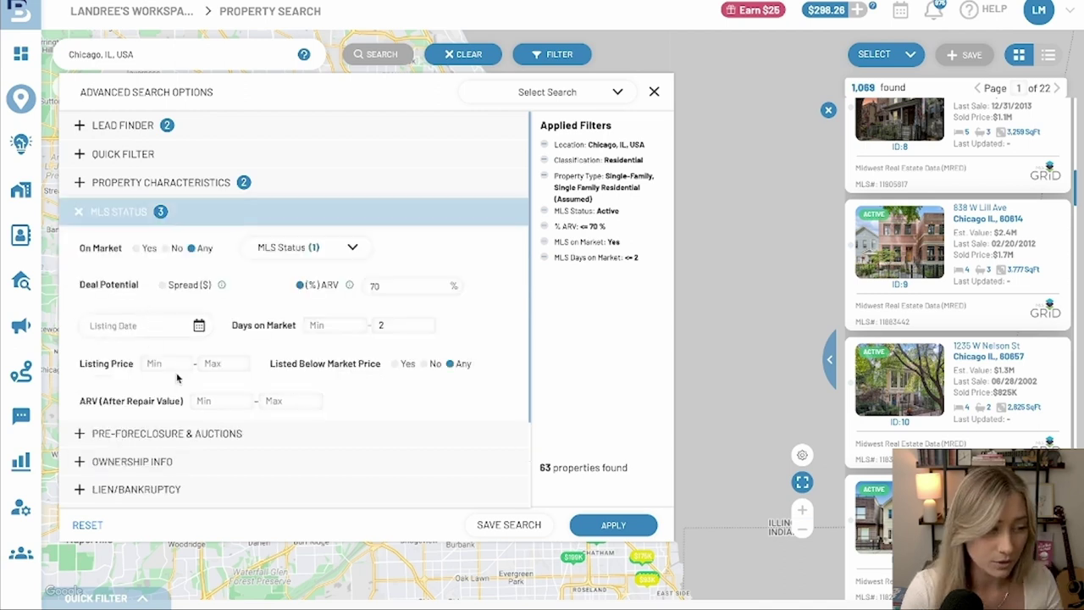
Set the maximum listing price to 270,000 and apply the filters to the property search
left_click(228, 362)
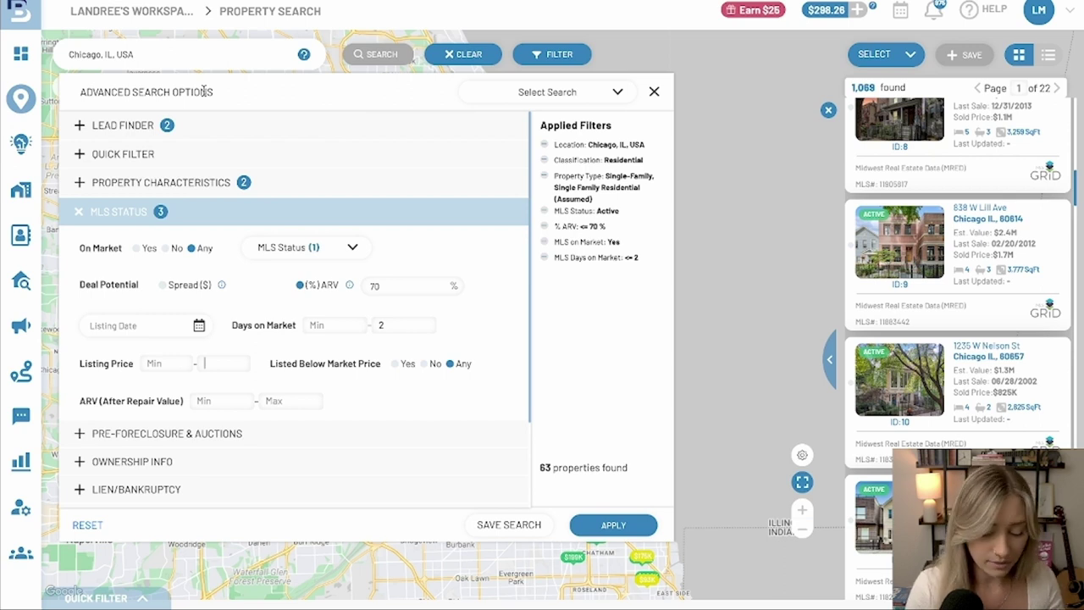
type("2")
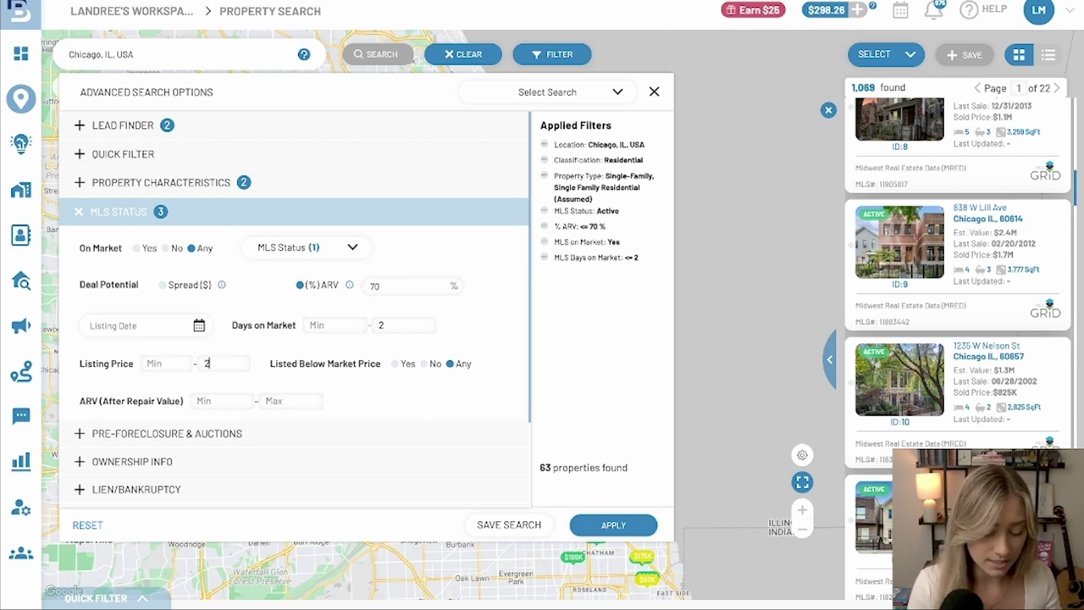
type("70,000")
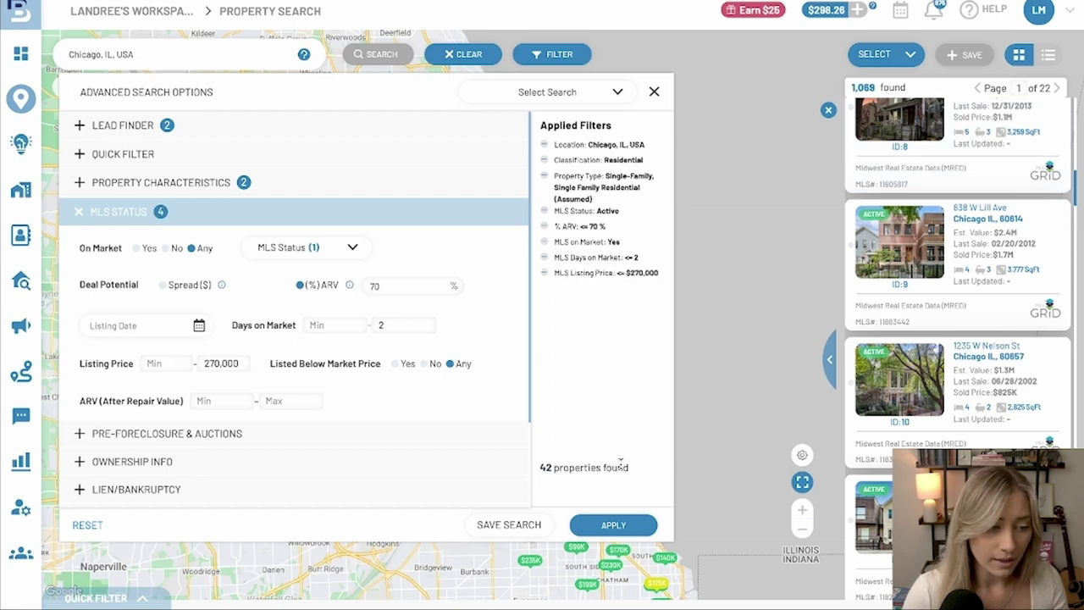
left_click(604, 523)
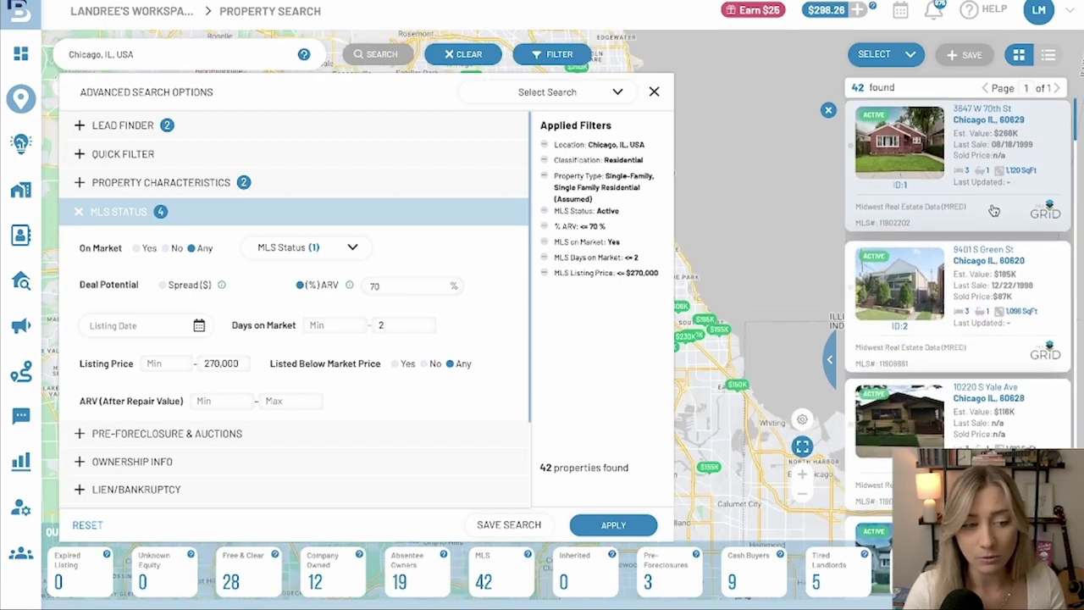
Browse the filtered results and open the property details of listing ID 14, the four-bedroom house with 2,047 sq ft
scroll(994, 204, "down", 5)
scroll(995, 206, "down", 3)
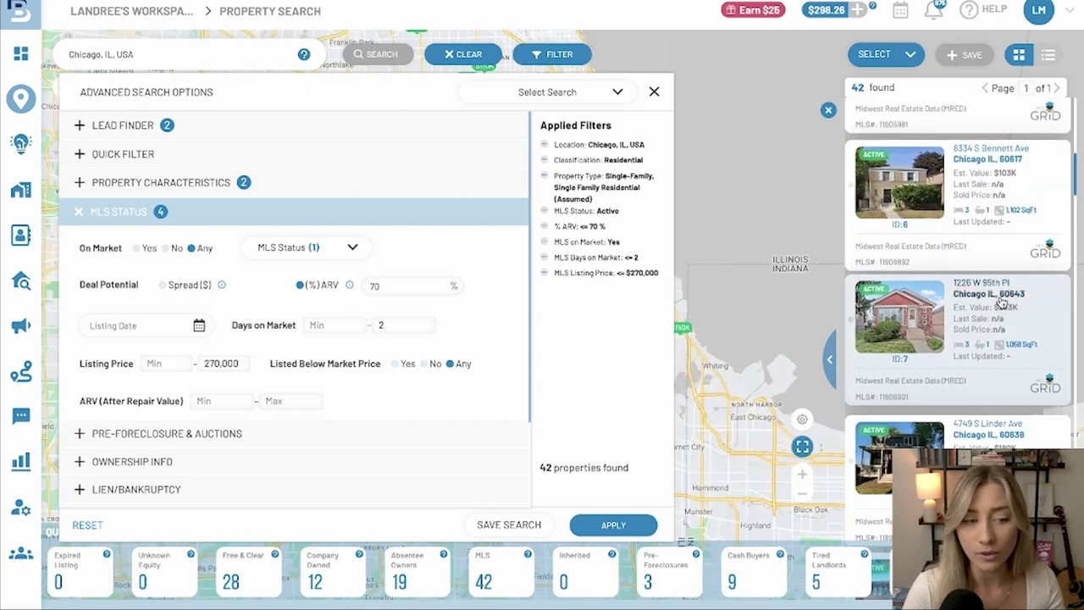
scroll(1002, 302, "down", 2)
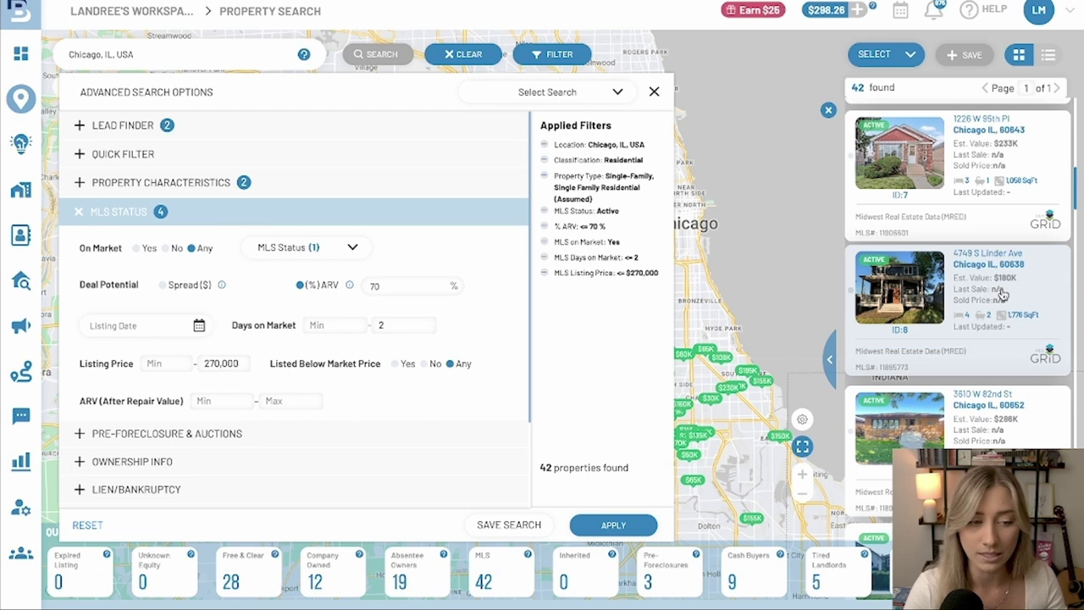
scroll(1008, 296, "down", 5)
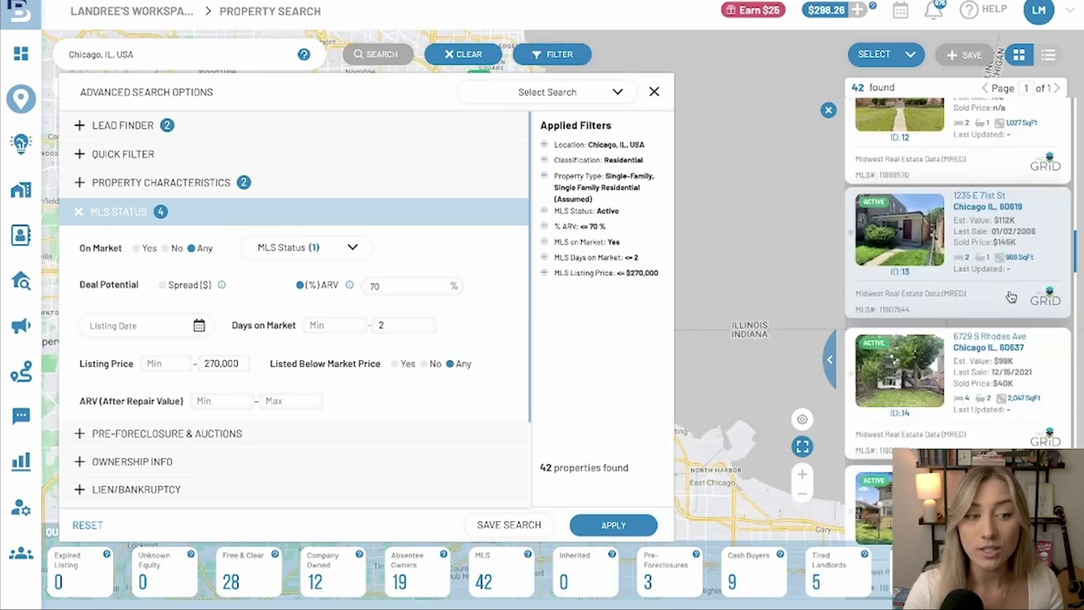
left_click(997, 348)
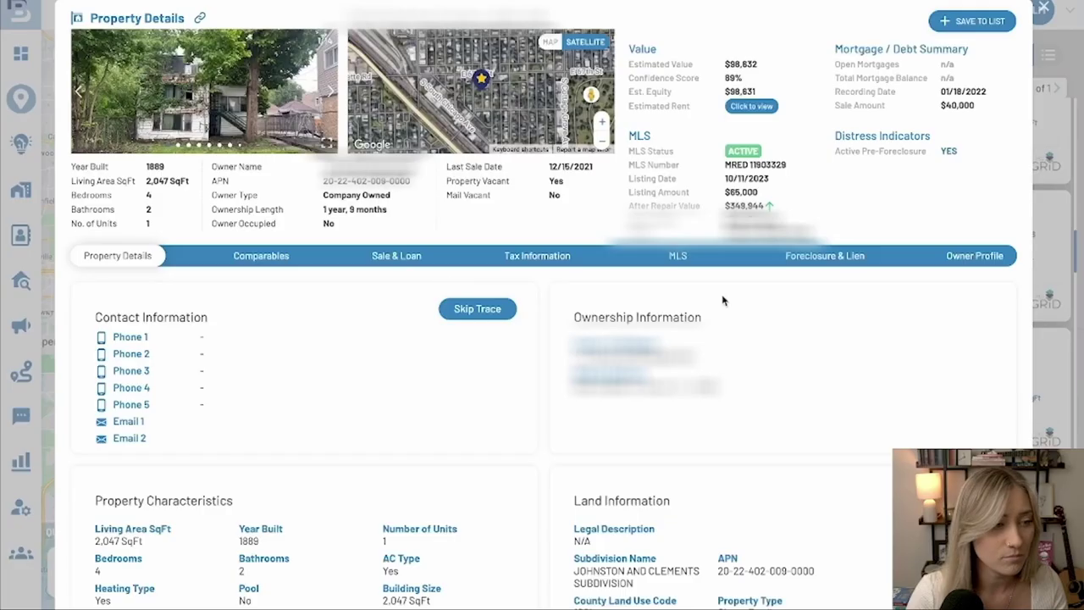
View the property's photos one by one in the enlarged gallery, from exterior to interior rooms, and return to its details
left_click(329, 144)
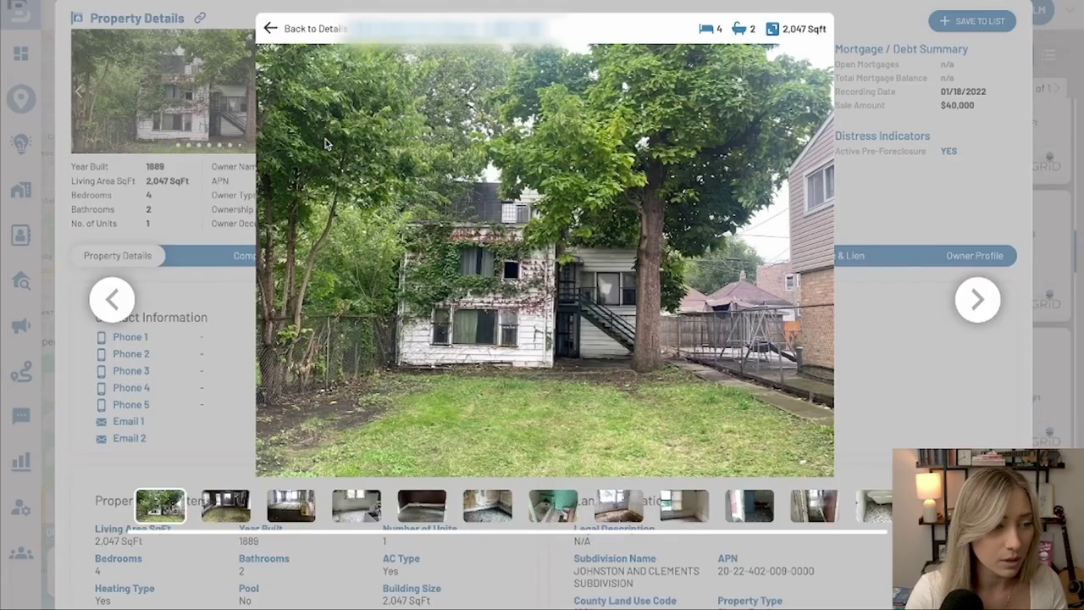
left_click(979, 307)
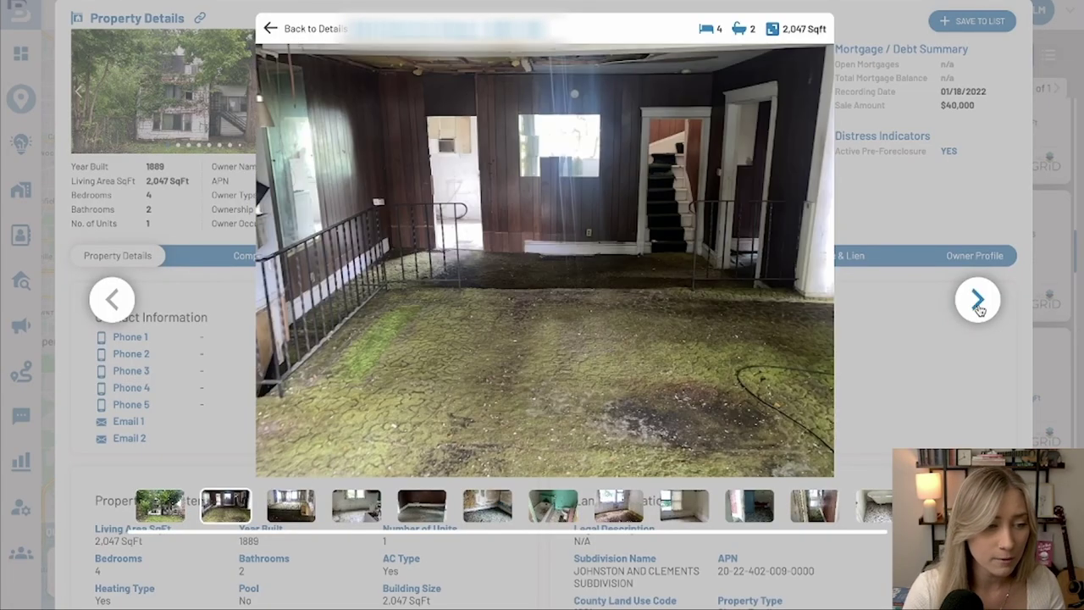
left_click(980, 306)
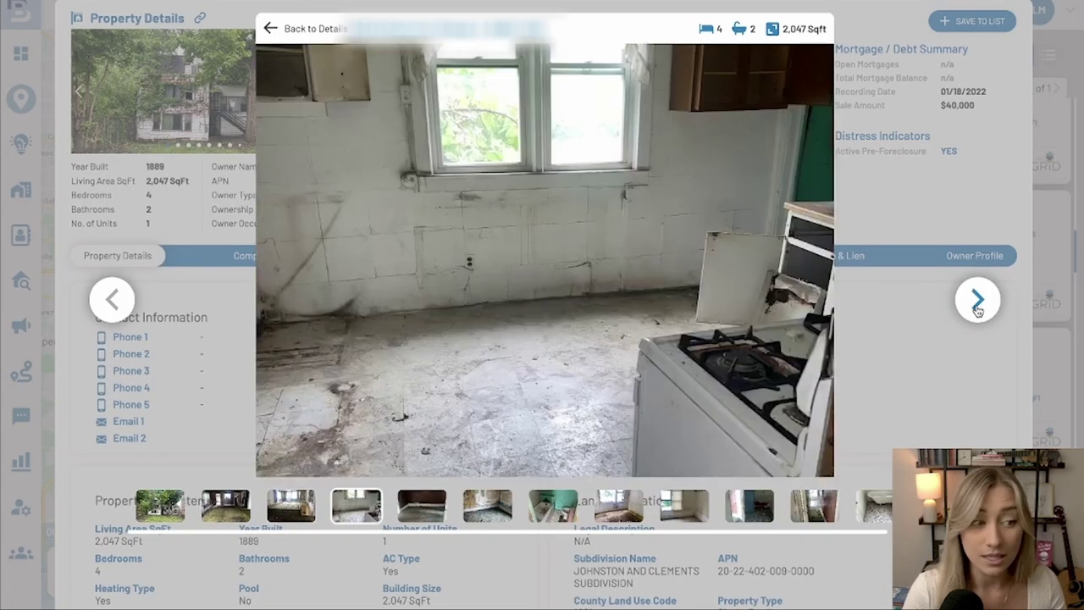
left_click(979, 307)
left_click(979, 307)
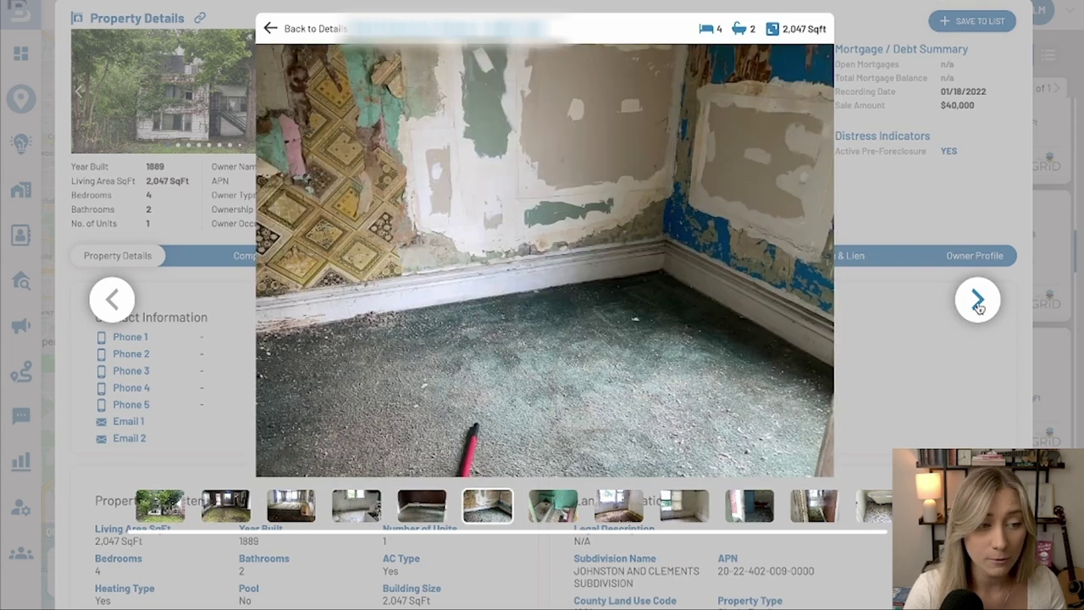
left_click(979, 307)
left_click(979, 306)
left_click(979, 307)
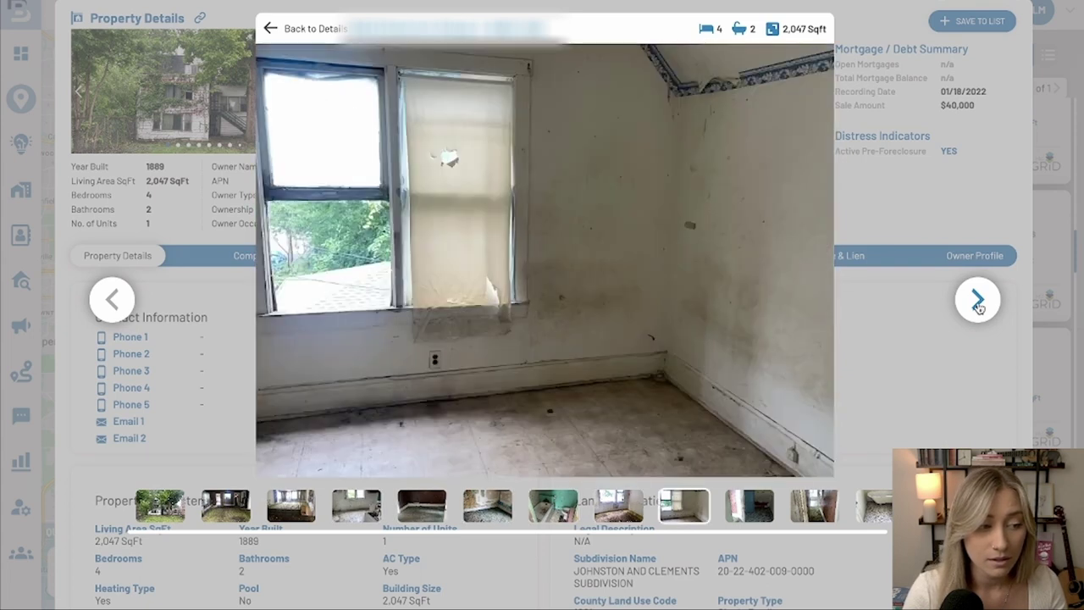
left_click(979, 307)
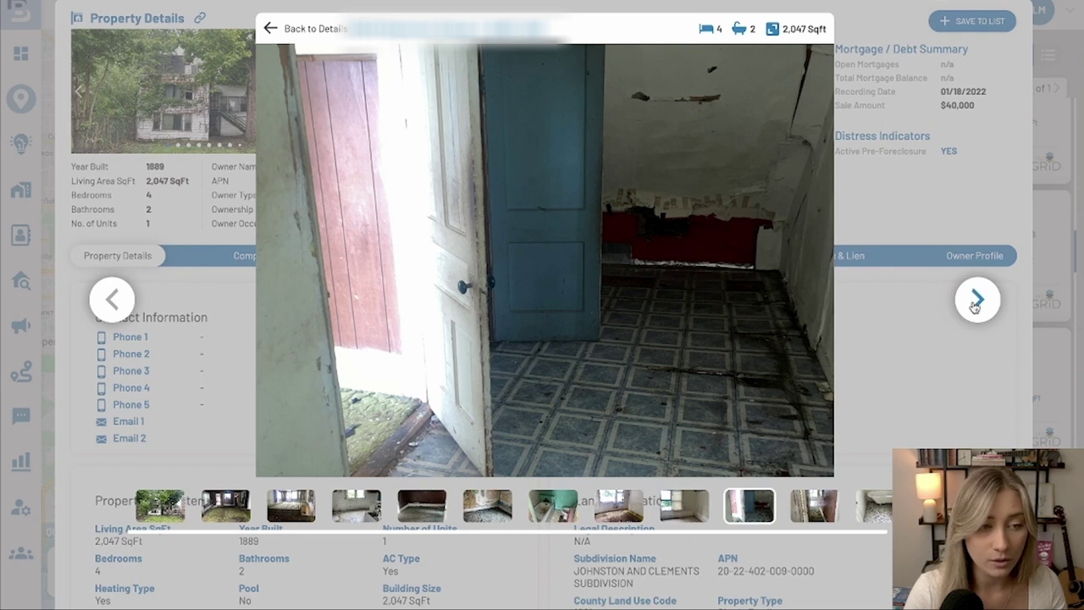
left_click(282, 30)
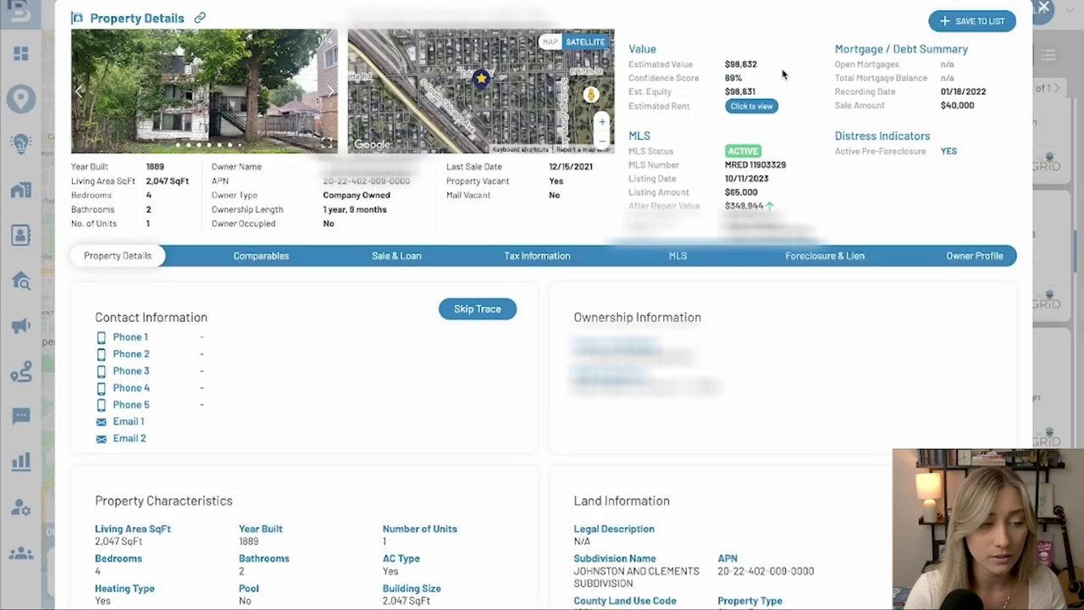
Examine the property's MLS information, including the listing description, listing agent information and listing amount
left_click(679, 256)
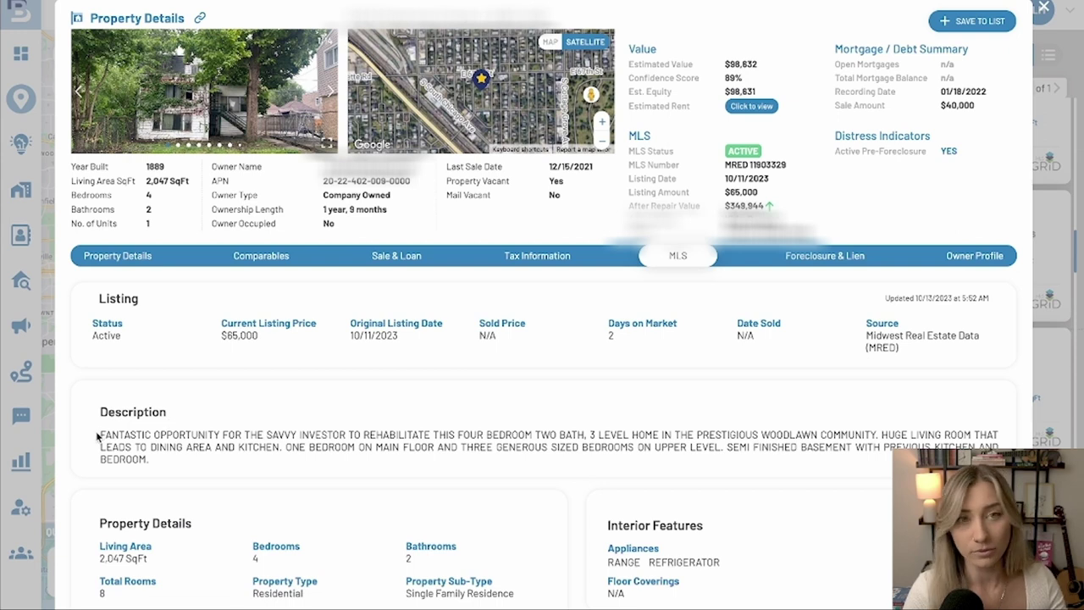
left_click_drag(98, 435, 559, 430)
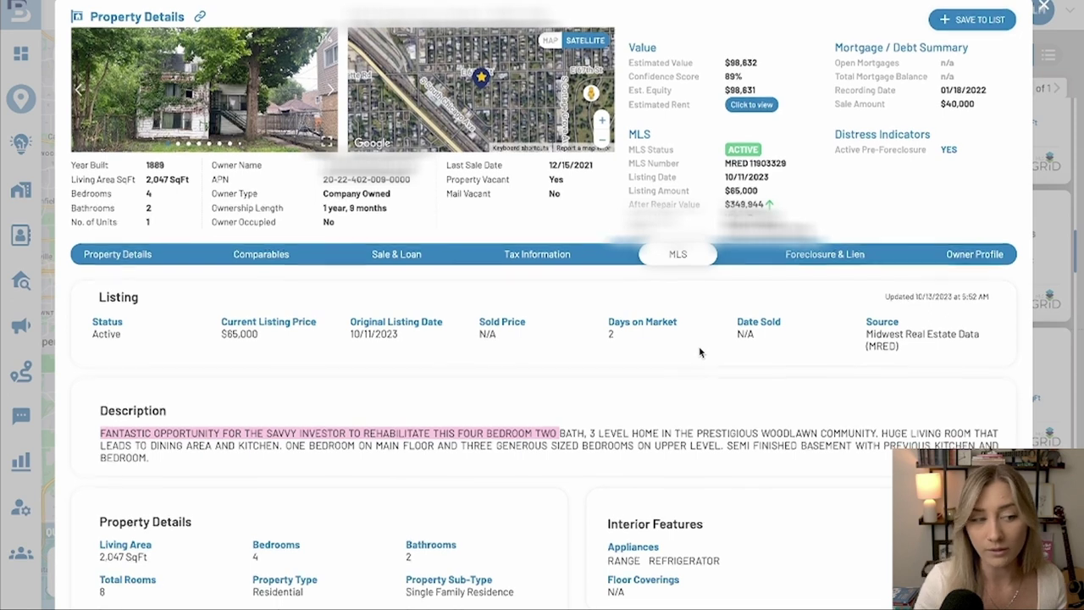
scroll(697, 359, "down", 5)
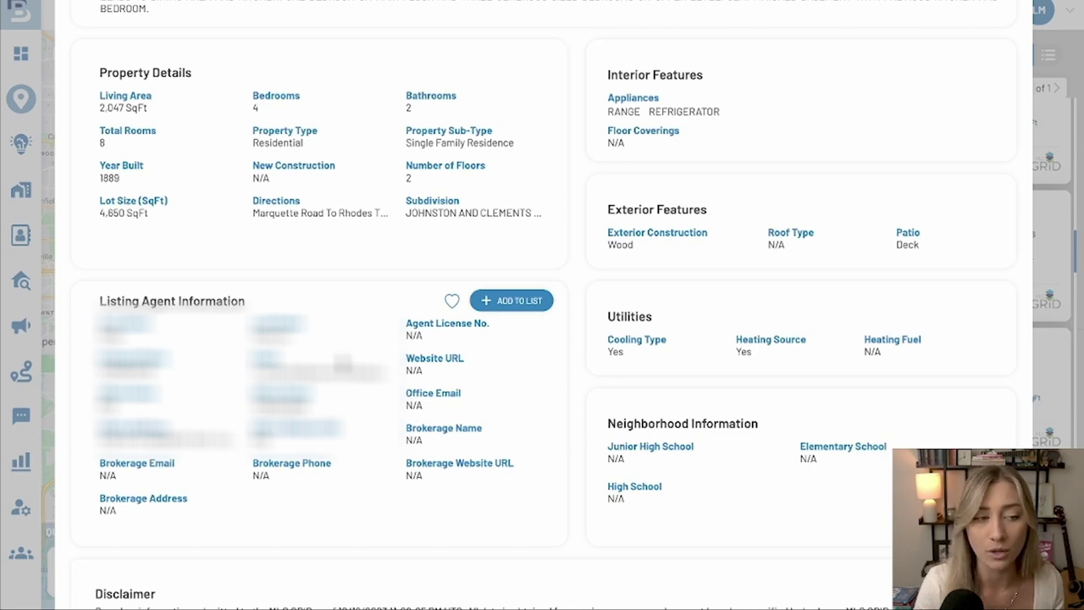
scroll(775, 276, "up", 5)
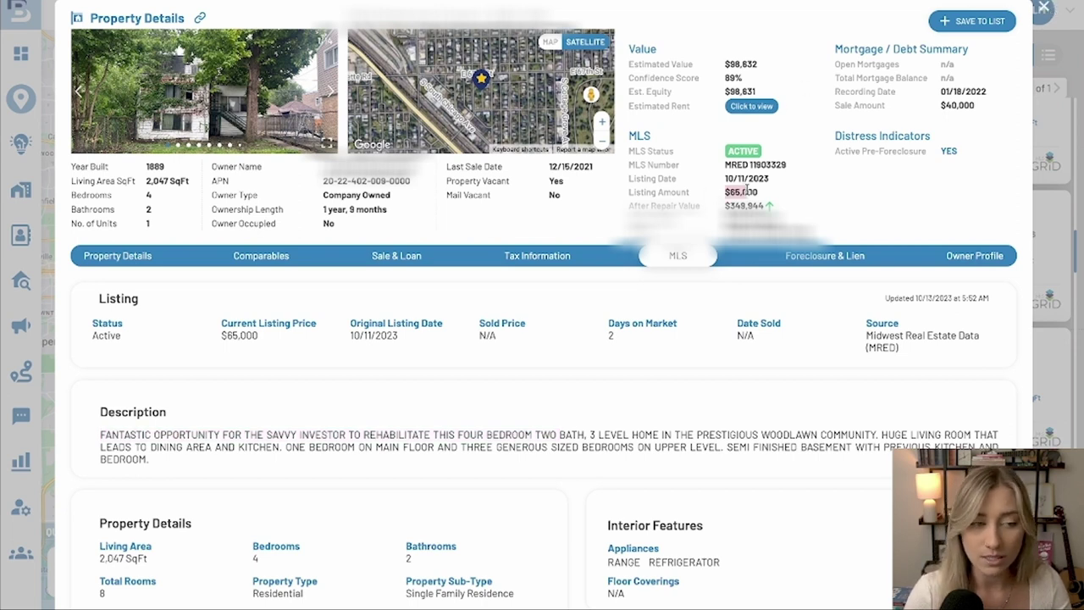
View the property's comparables and check its distress indicators, closing the property details when done
left_click(262, 256)
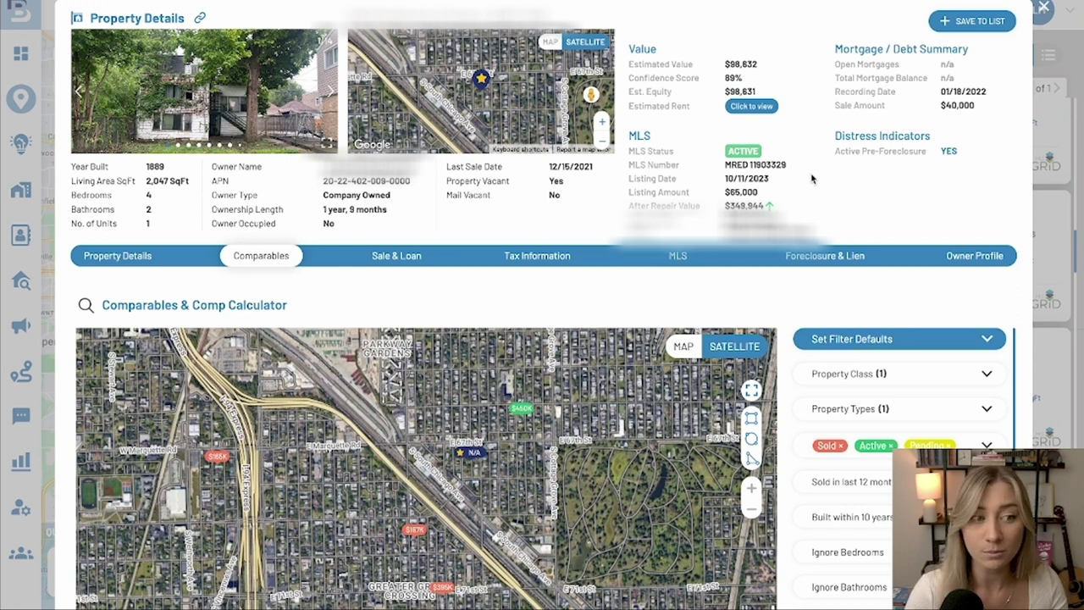
left_click_drag(820, 155, 956, 149)
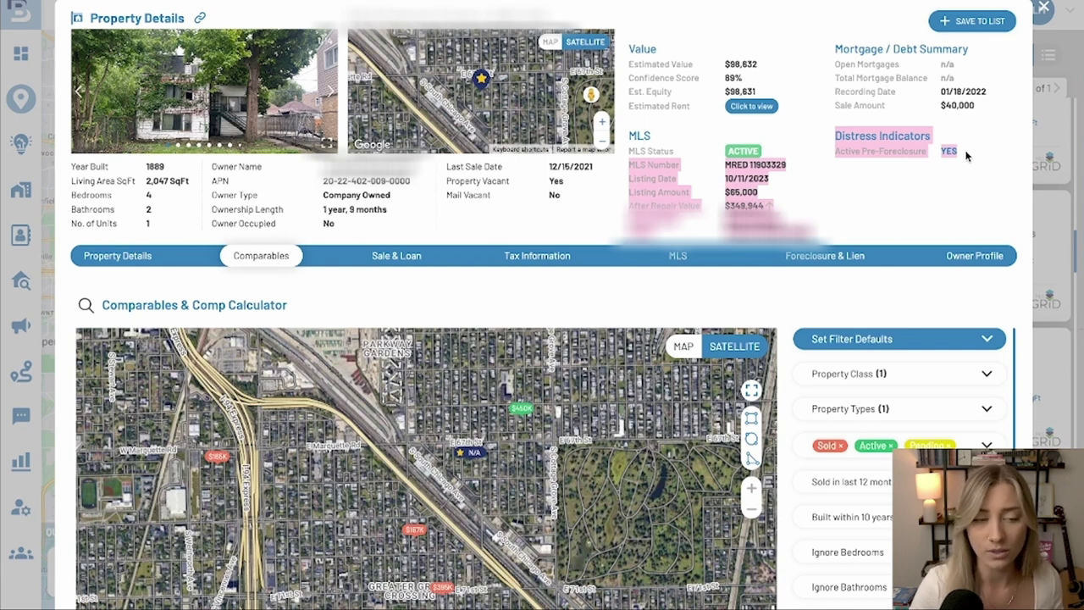
left_click(1044, 7)
Browse further through the filtered results and open the property details of listing ID 28, the four-bedroom house with 933 sq ft
scroll(983, 230, "down", 5)
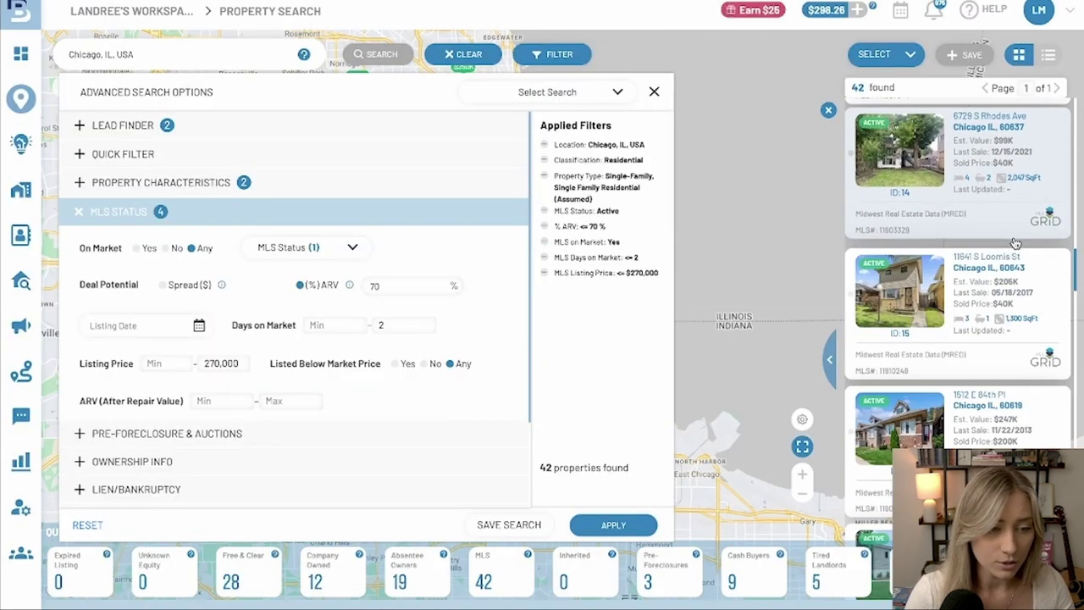
scroll(1015, 243, "down", 10)
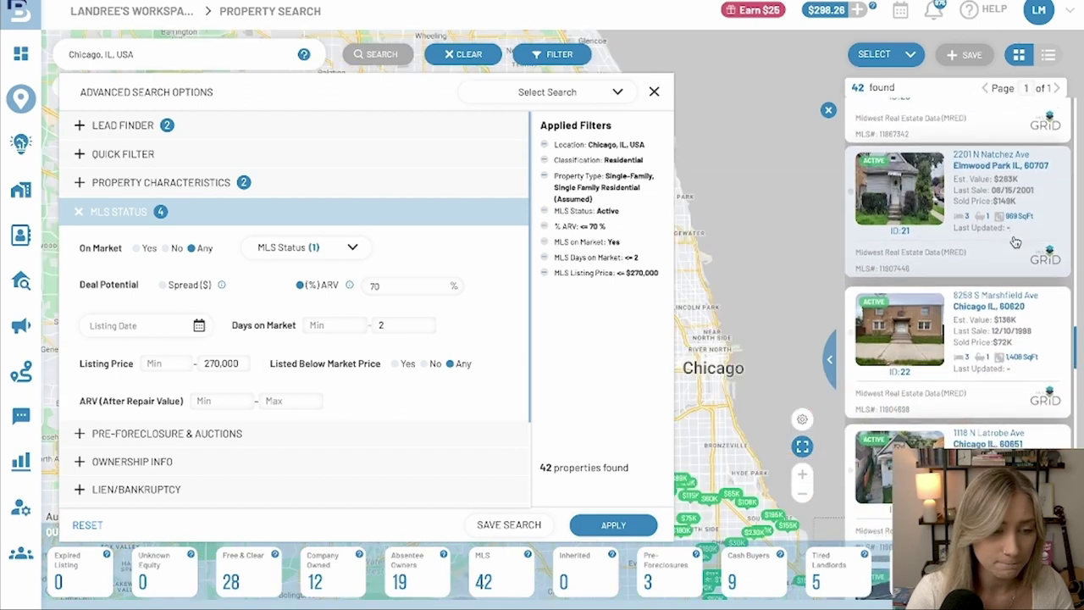
scroll(1015, 242, "down", 3)
scroll(1016, 242, "down", 6)
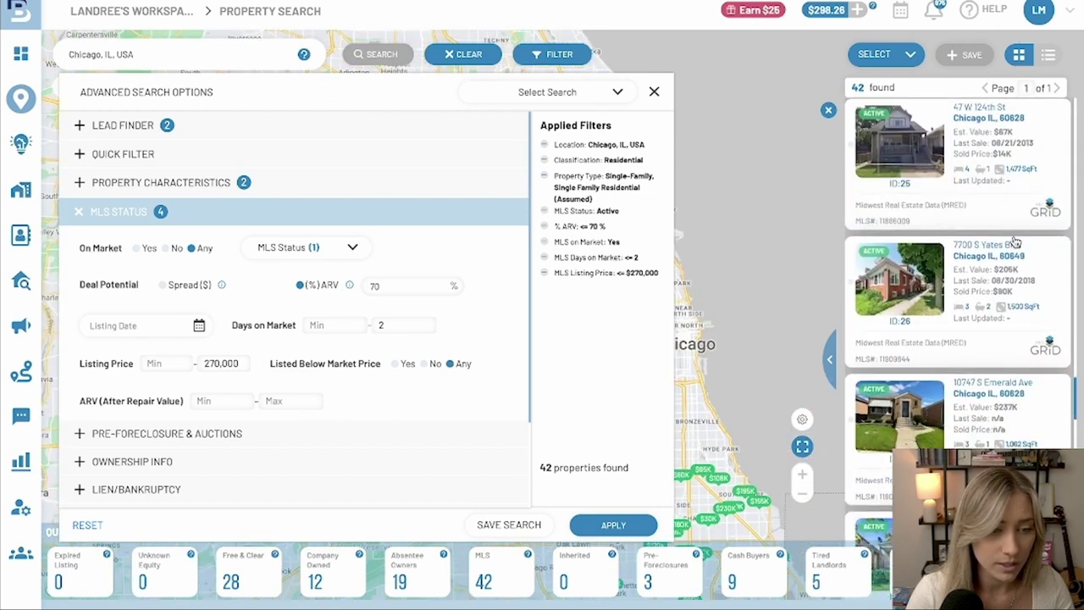
scroll(1014, 243, "down", 3)
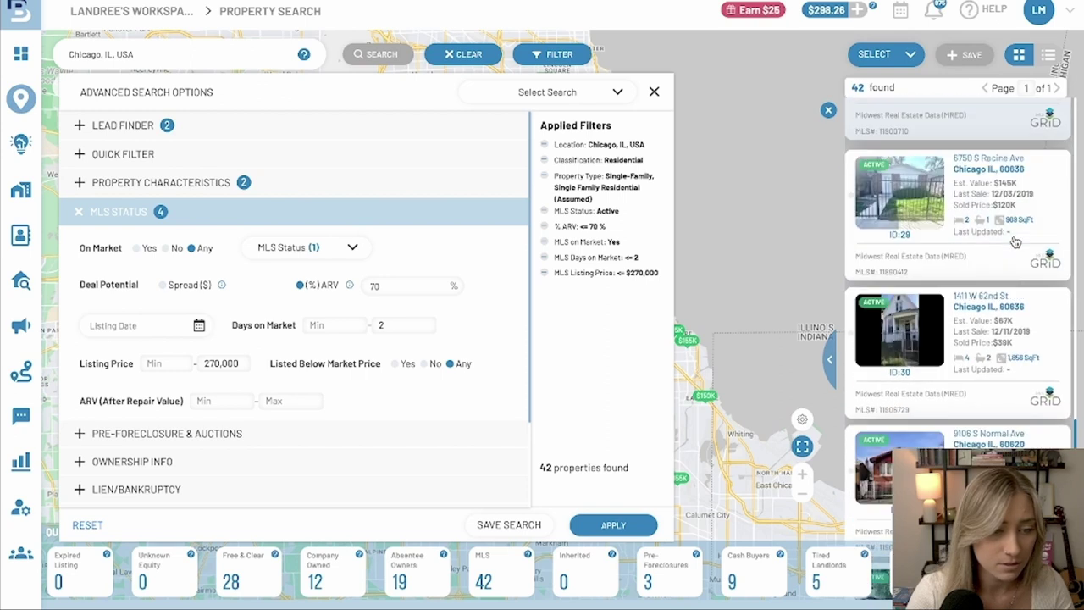
scroll(1014, 243, "up", 2)
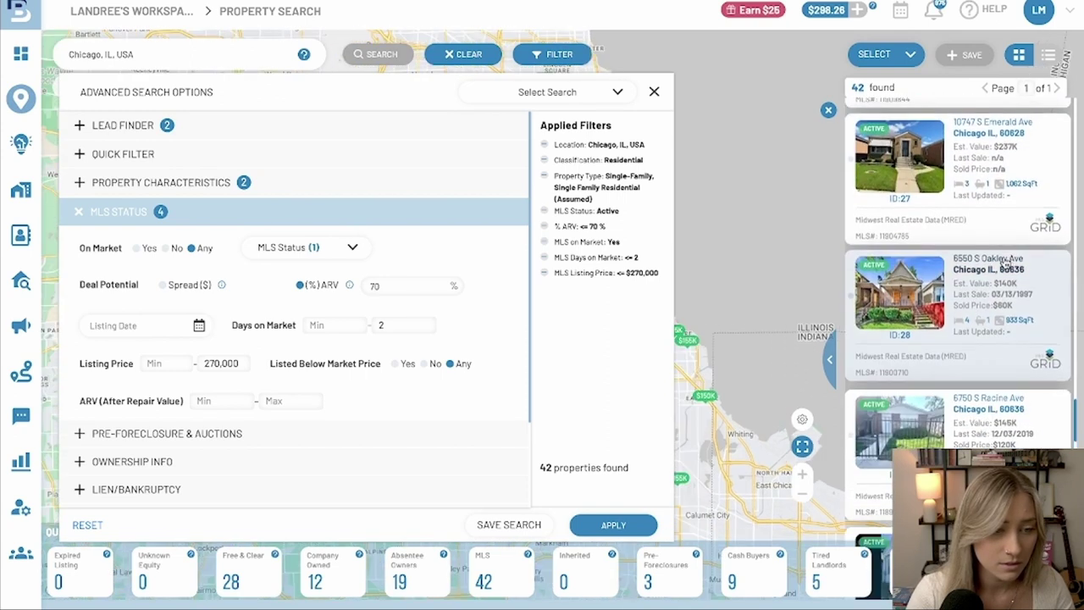
left_click(1012, 250)
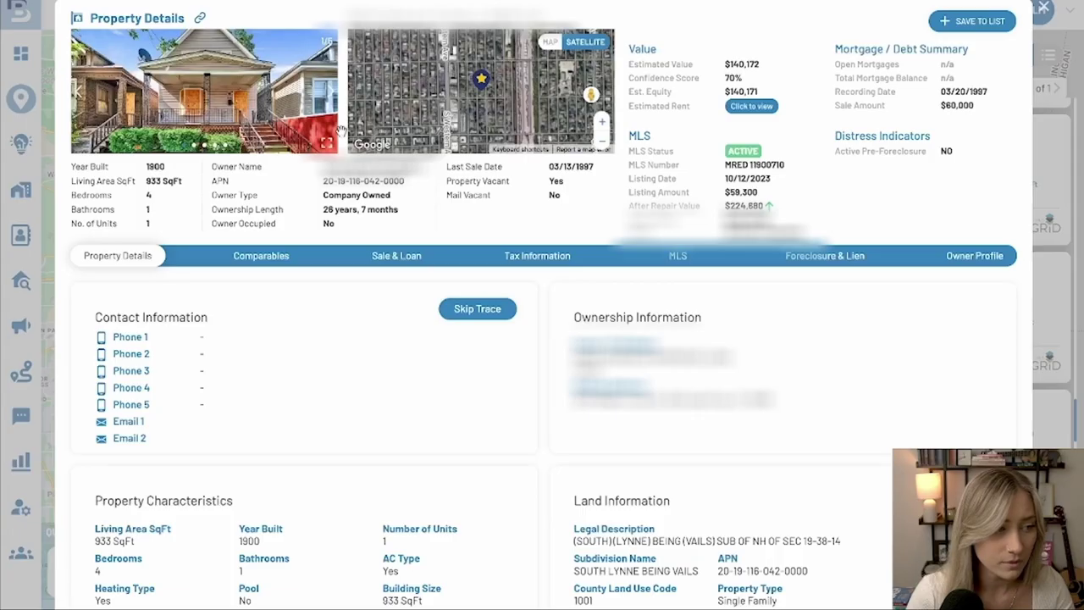
View the house's photos one by one in the enlarged gallery, from the front exterior to the backyard
left_click(326, 144)
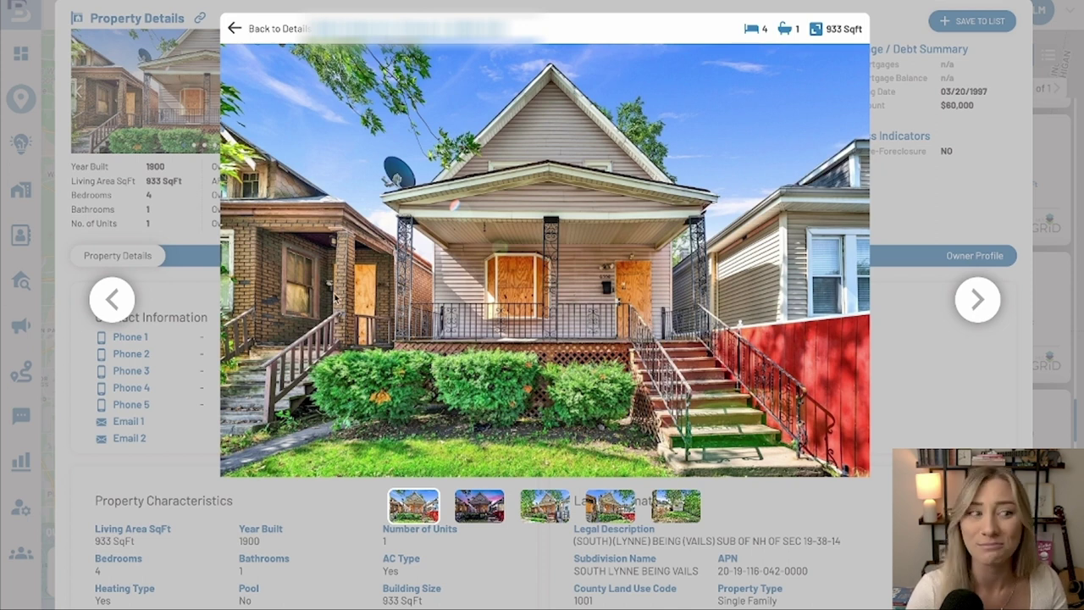
left_click(977, 300)
left_click(978, 300)
left_click(980, 303)
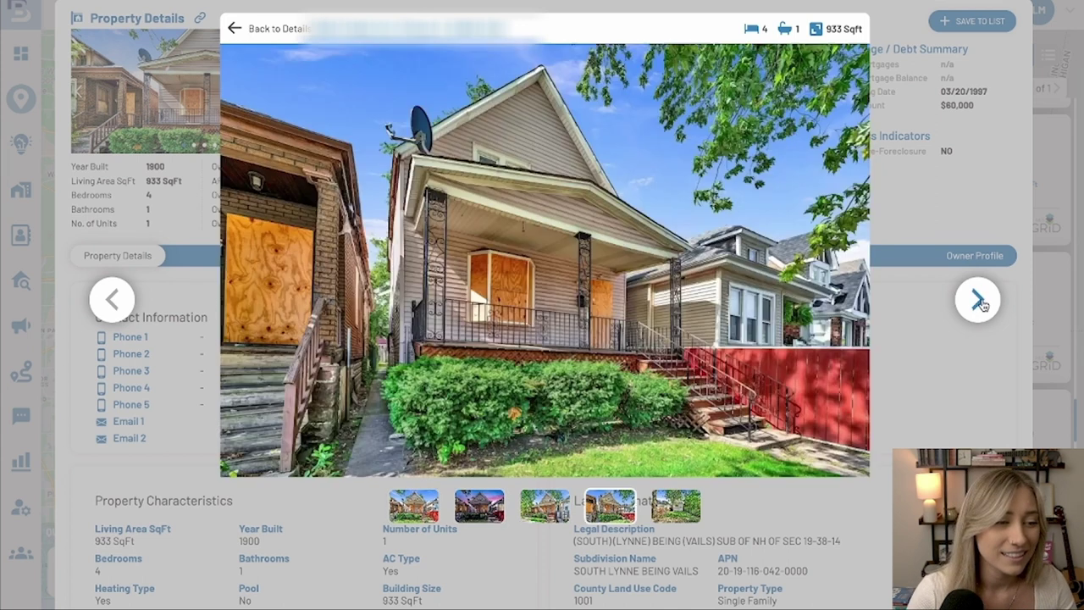
left_click(979, 301)
left_click(980, 302)
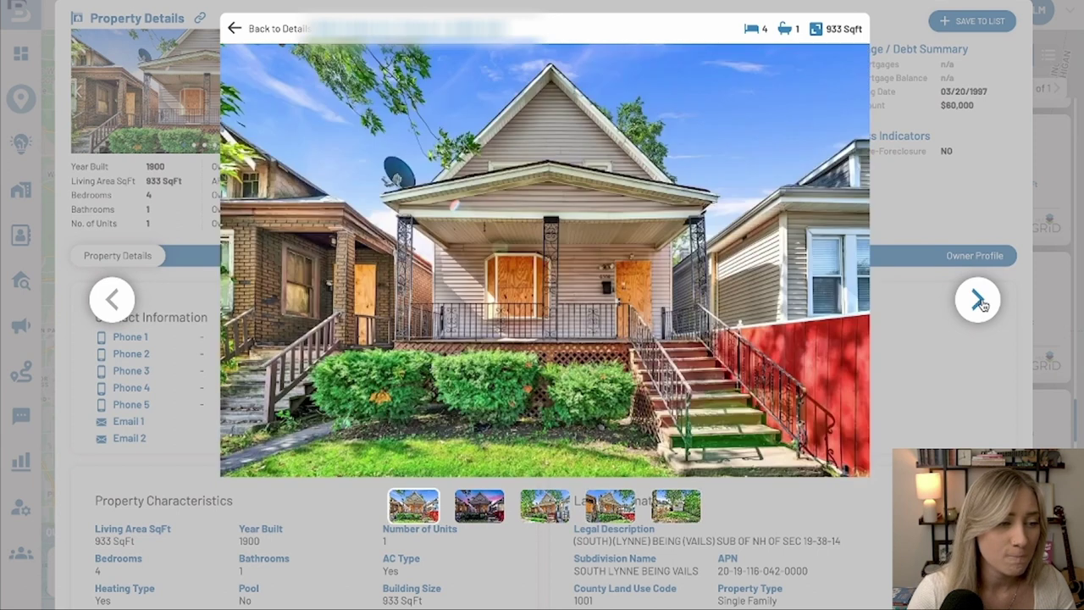
left_click(979, 301)
left_click(979, 302)
left_click(979, 302)
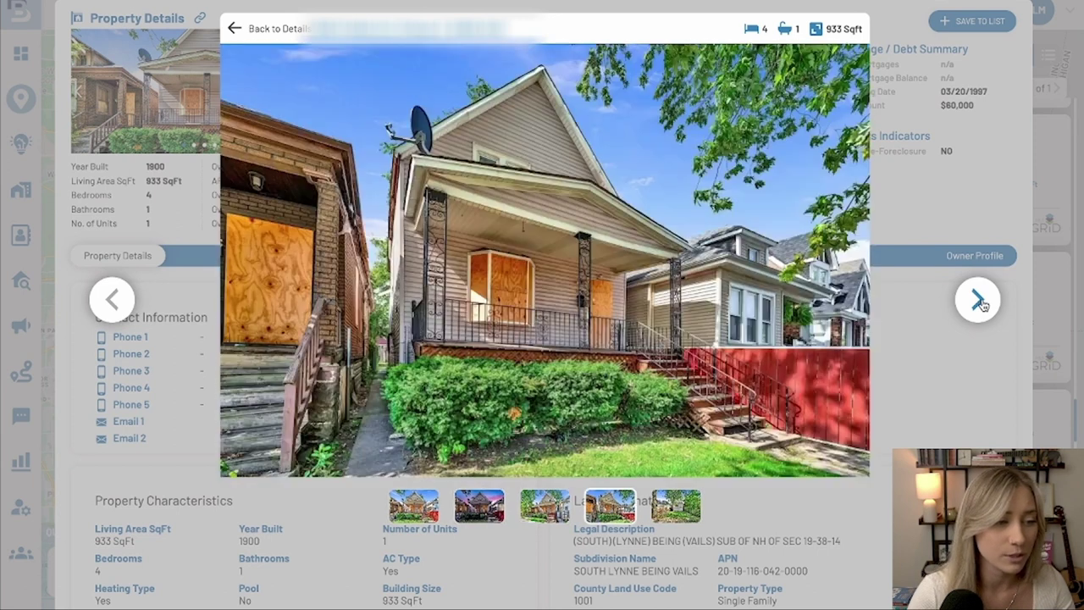
left_click(979, 301)
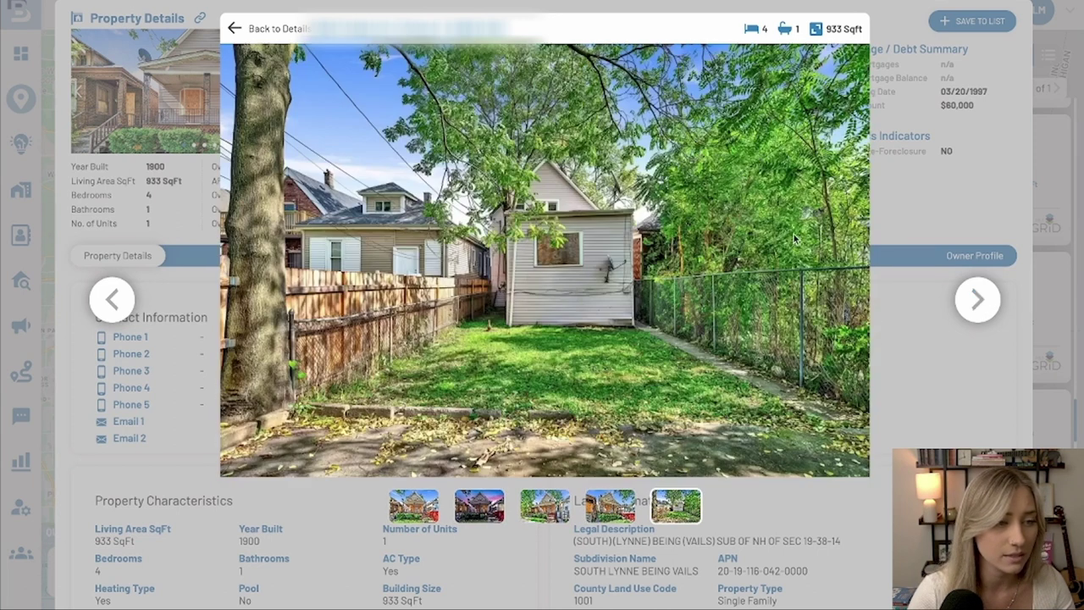
Leave the photo gallery, review the property's MLS listing information and description, and close the property details
left_click(240, 30)
left_click(678, 256)
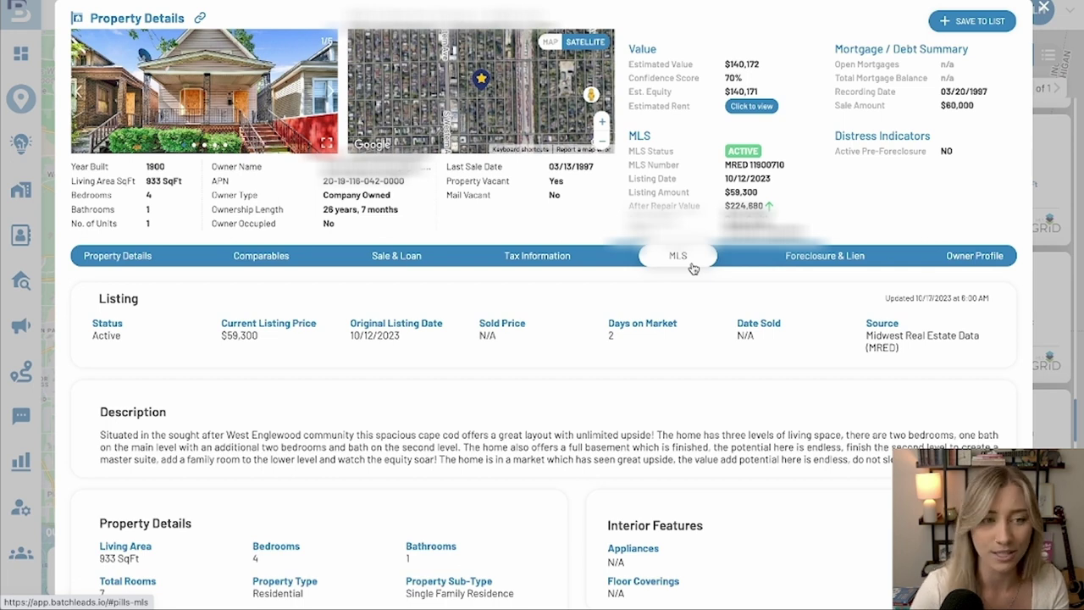
left_click(1044, 7)
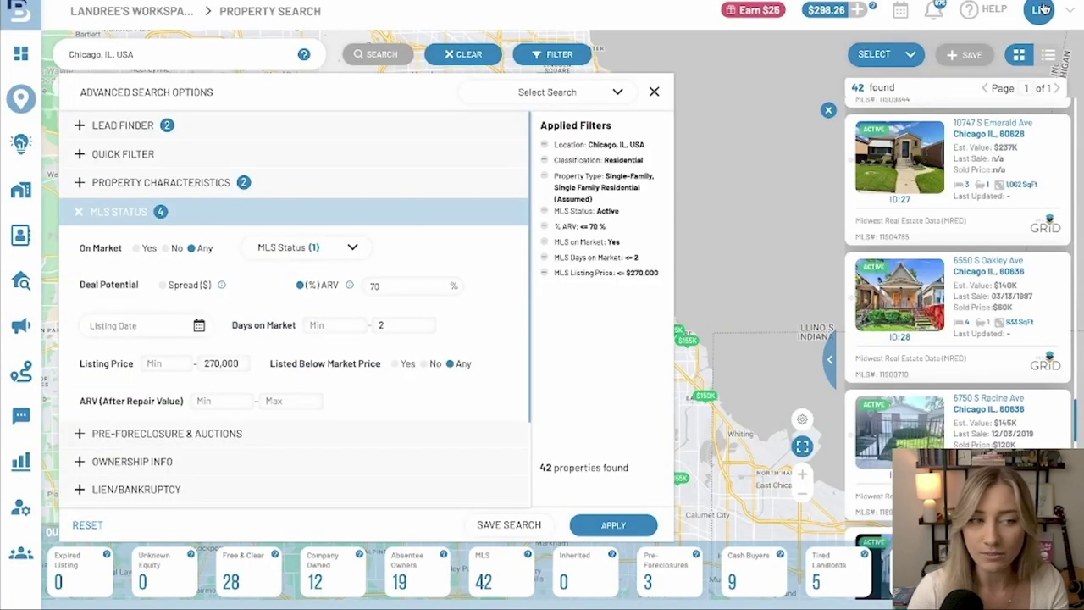
Select all properties in the filtered results and open the options for saving the selection
left_click(885, 55)
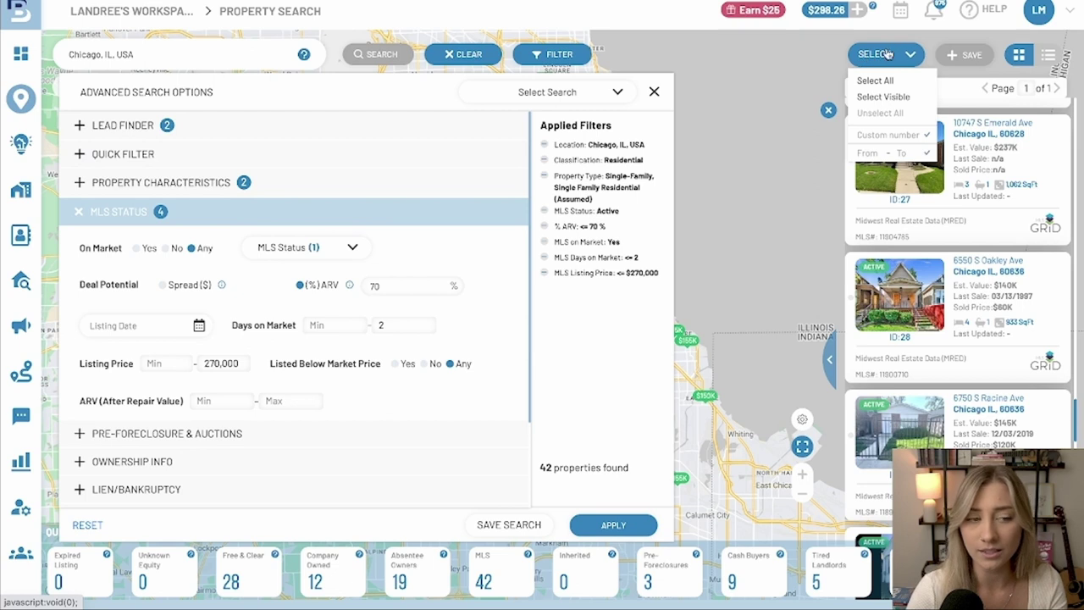
left_click(875, 81)
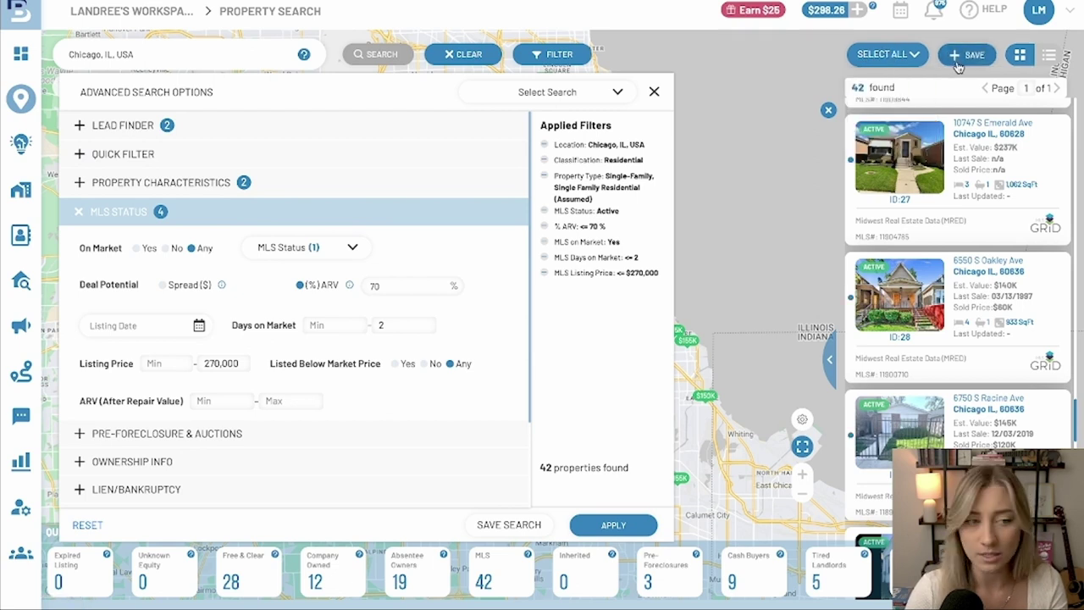
left_click(958, 66)
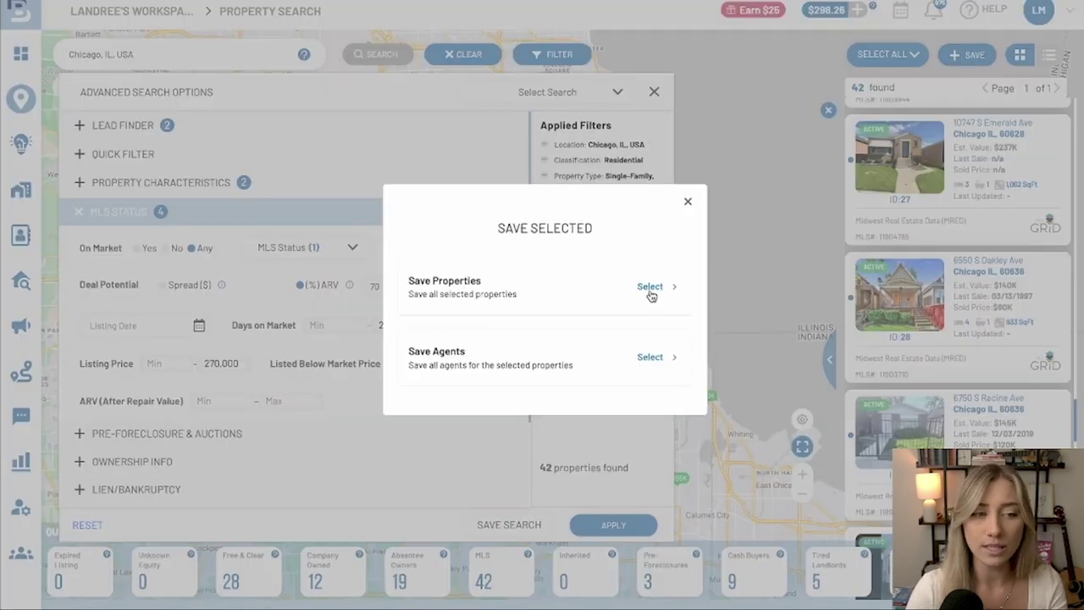